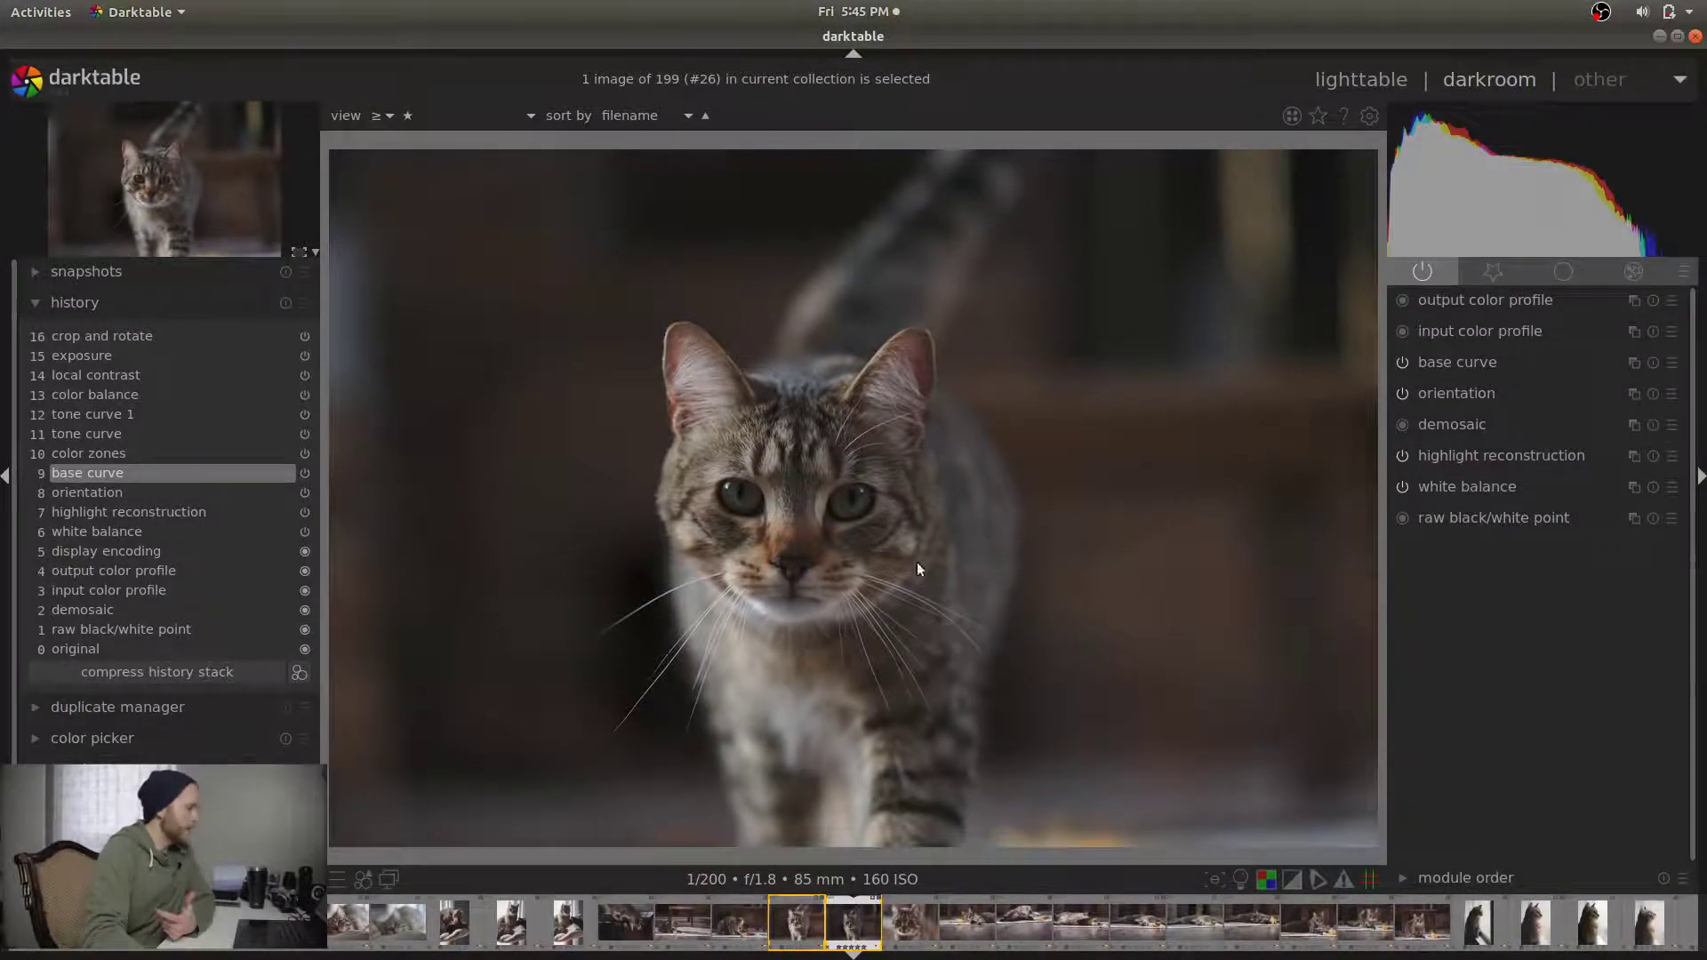
Reapply history items from color zones through crop and rotate, then go to the lighttable
click(132, 456)
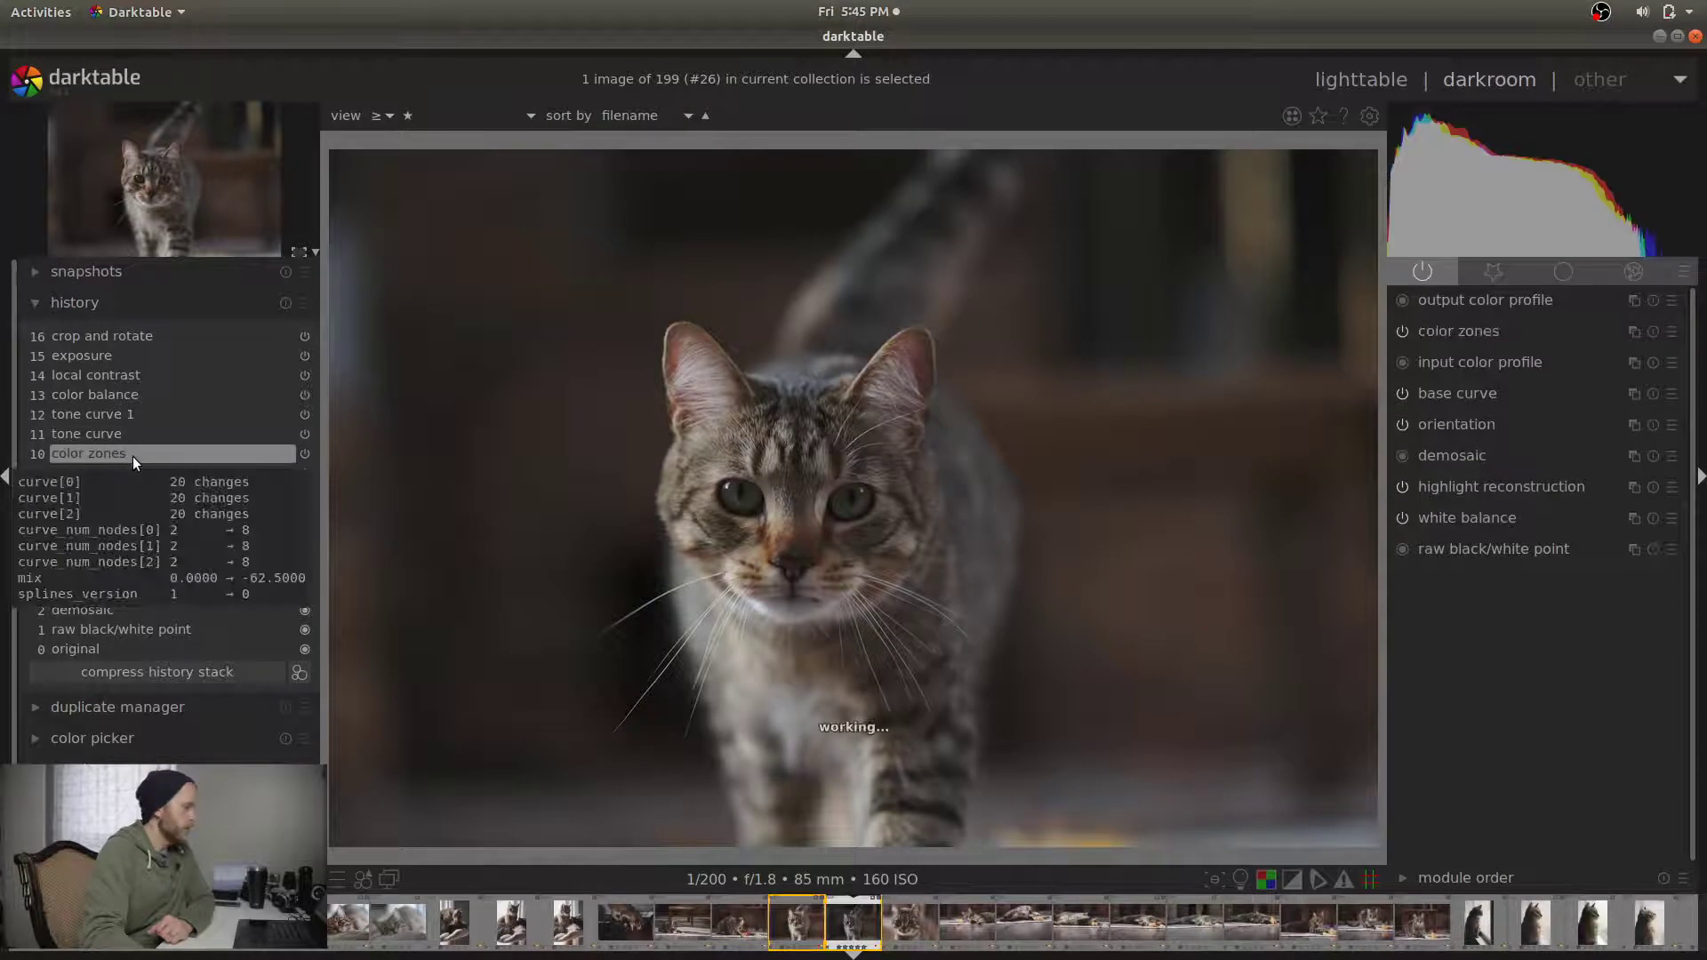
click(125, 433)
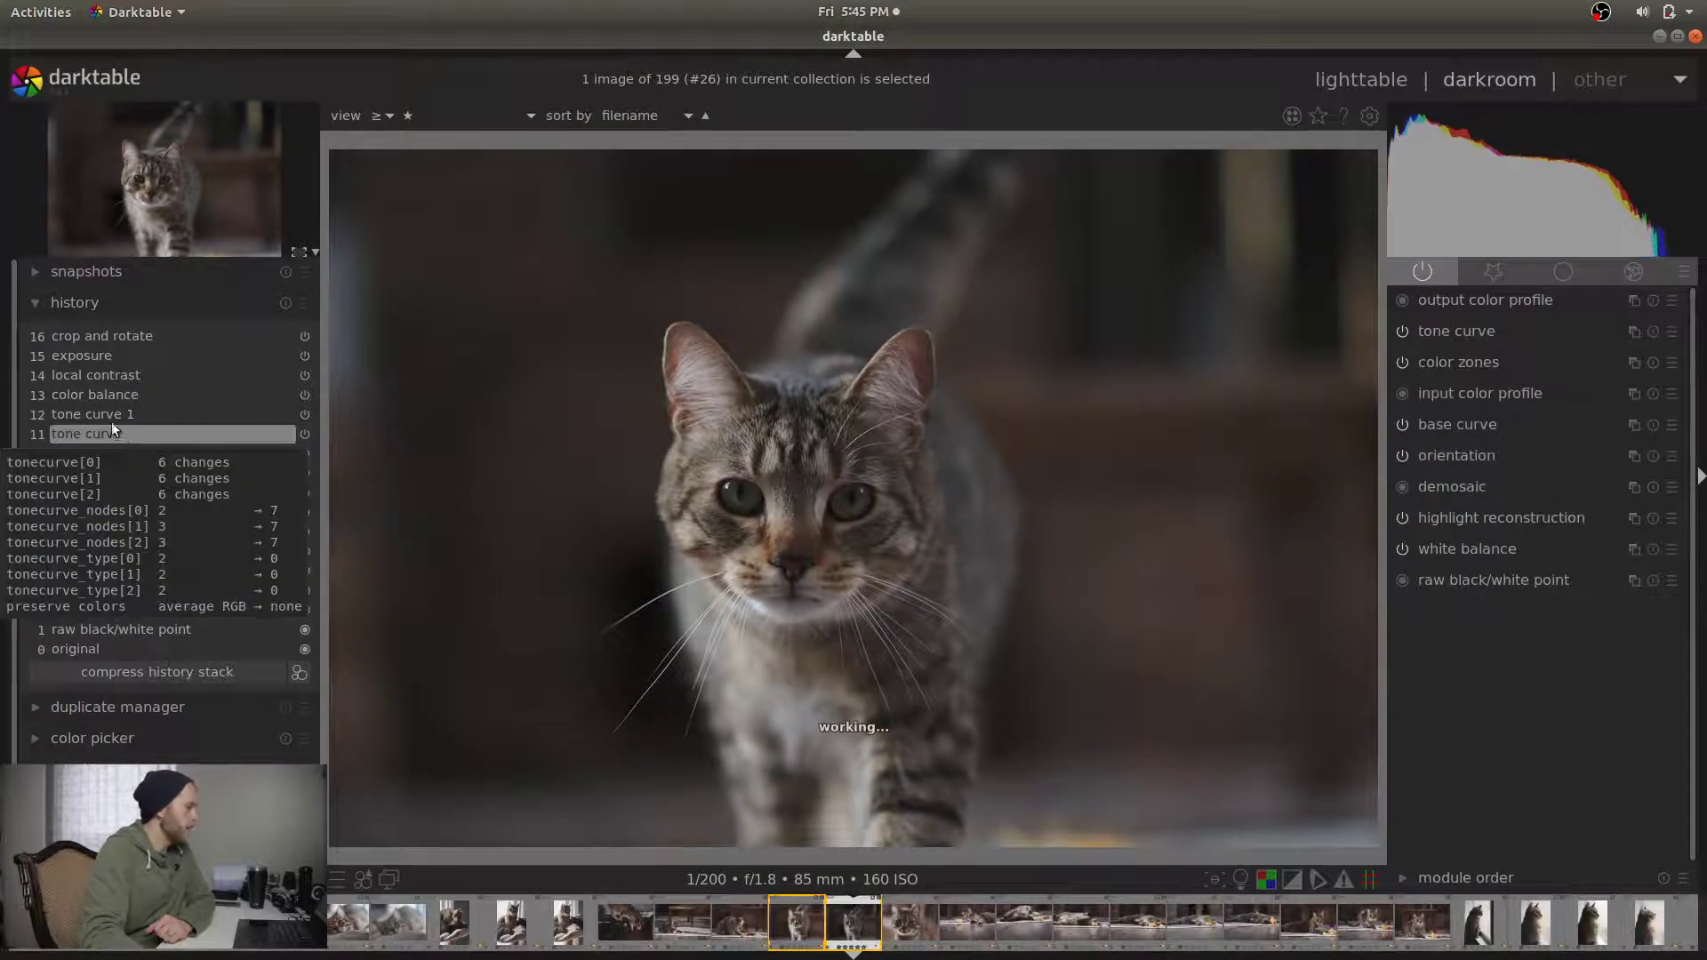
click(105, 409)
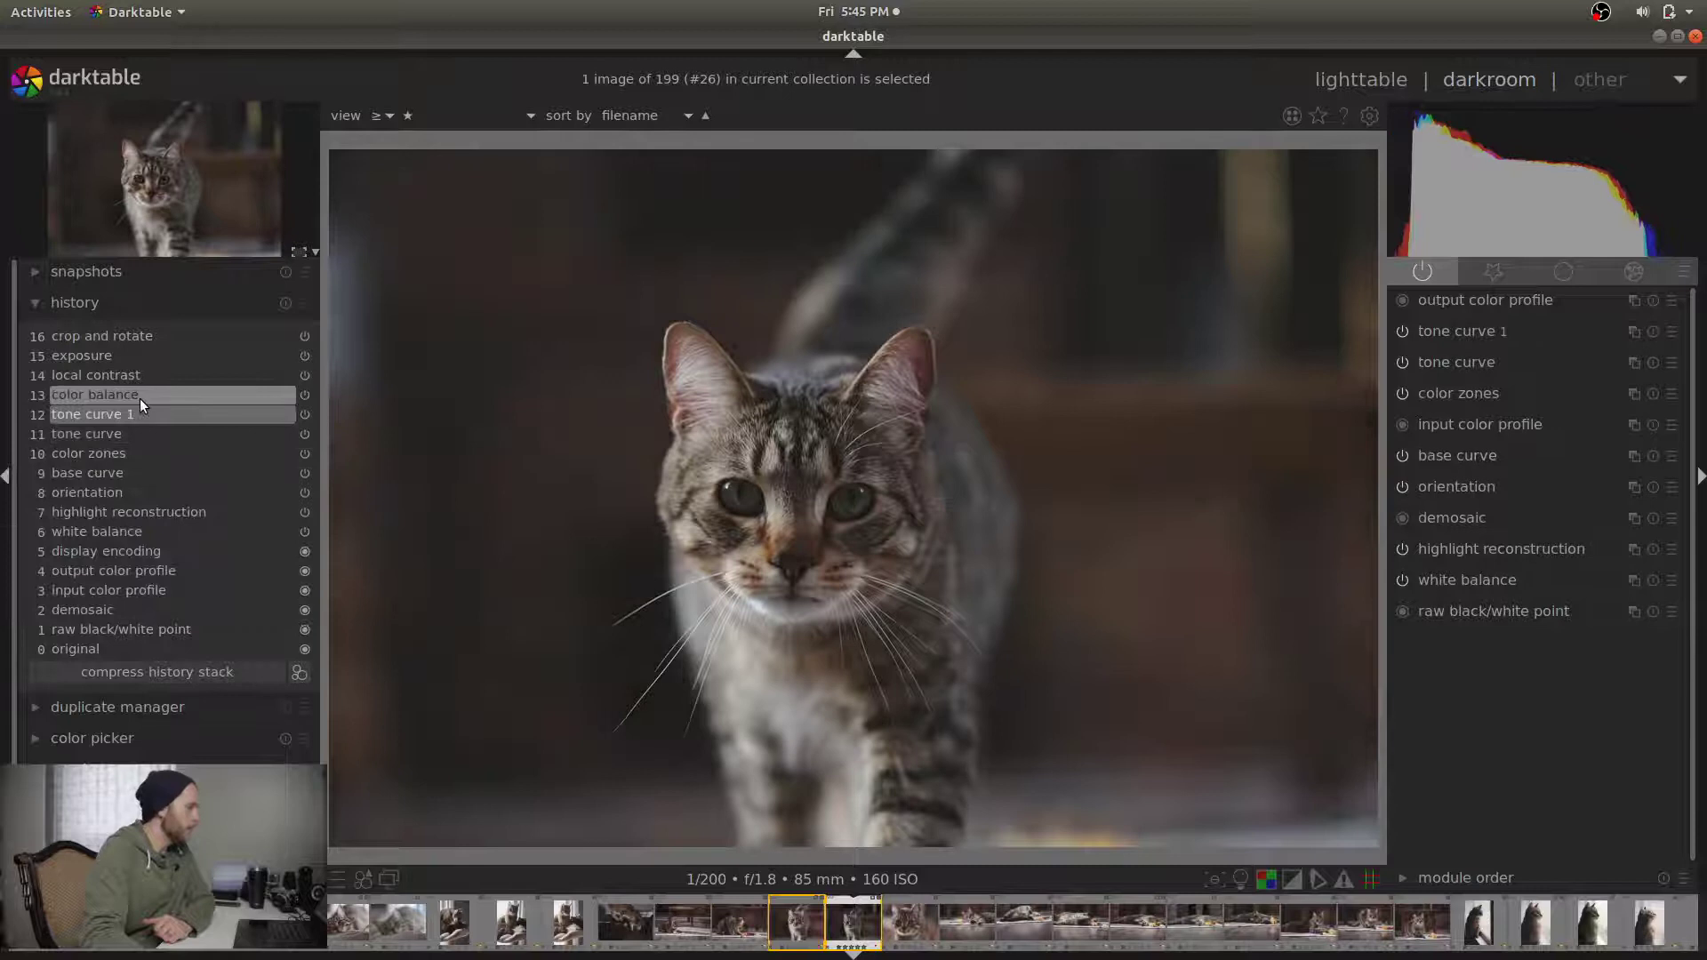
click(139, 396)
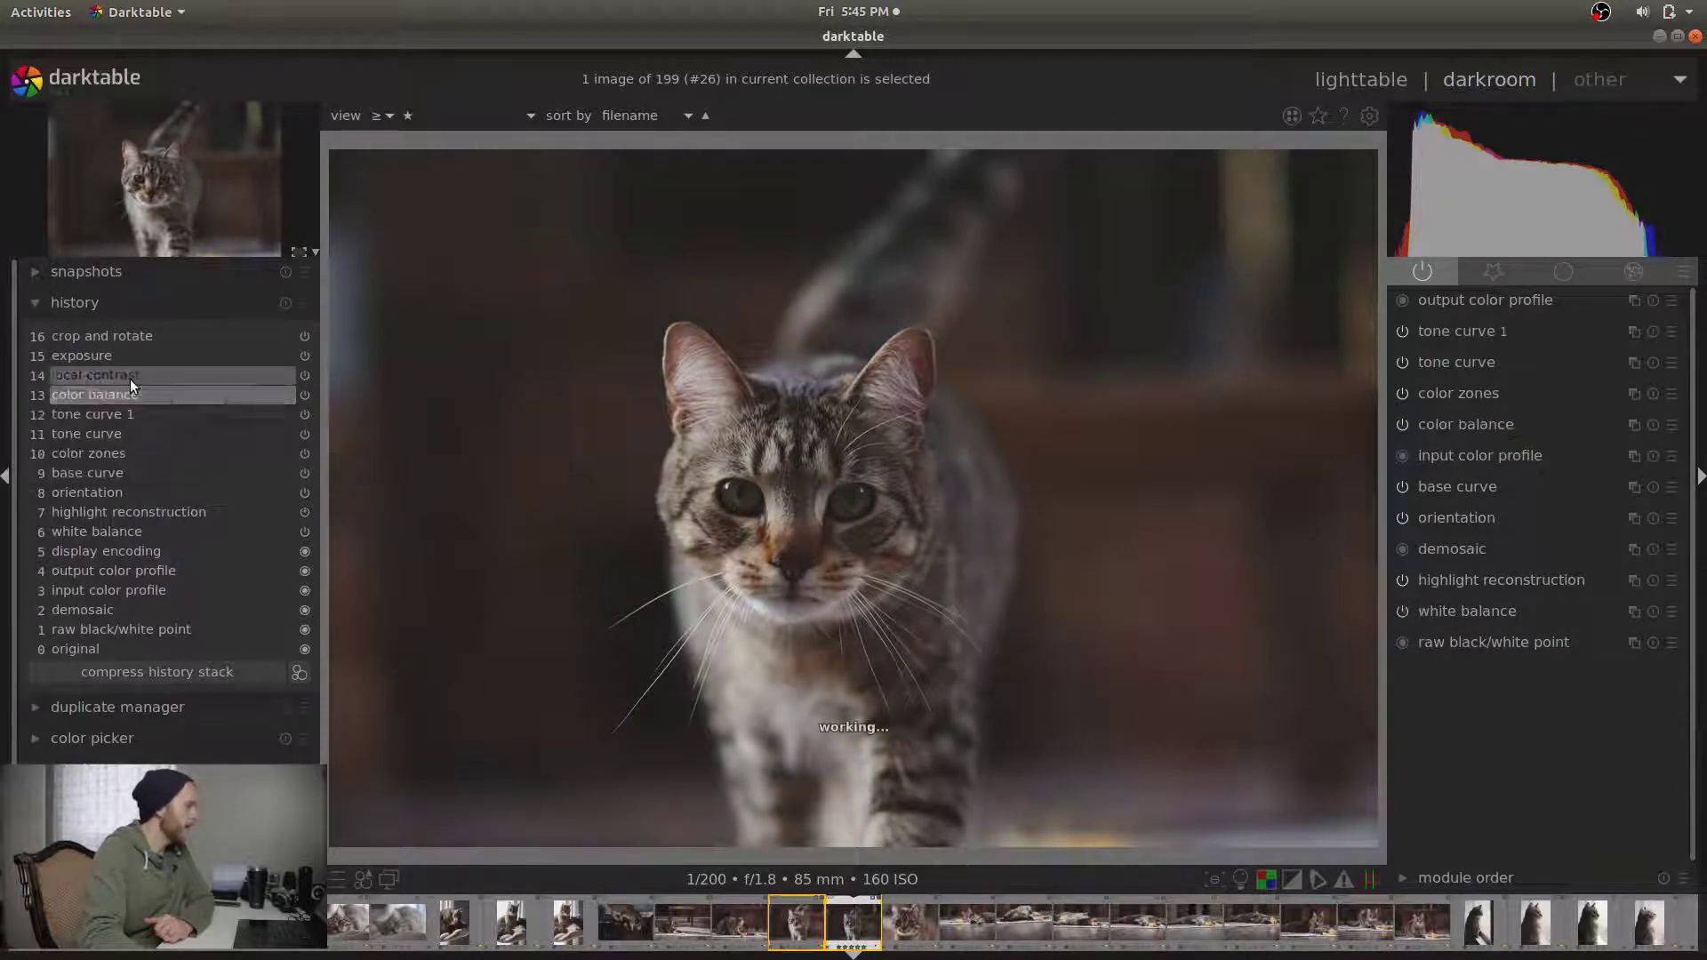
click(130, 379)
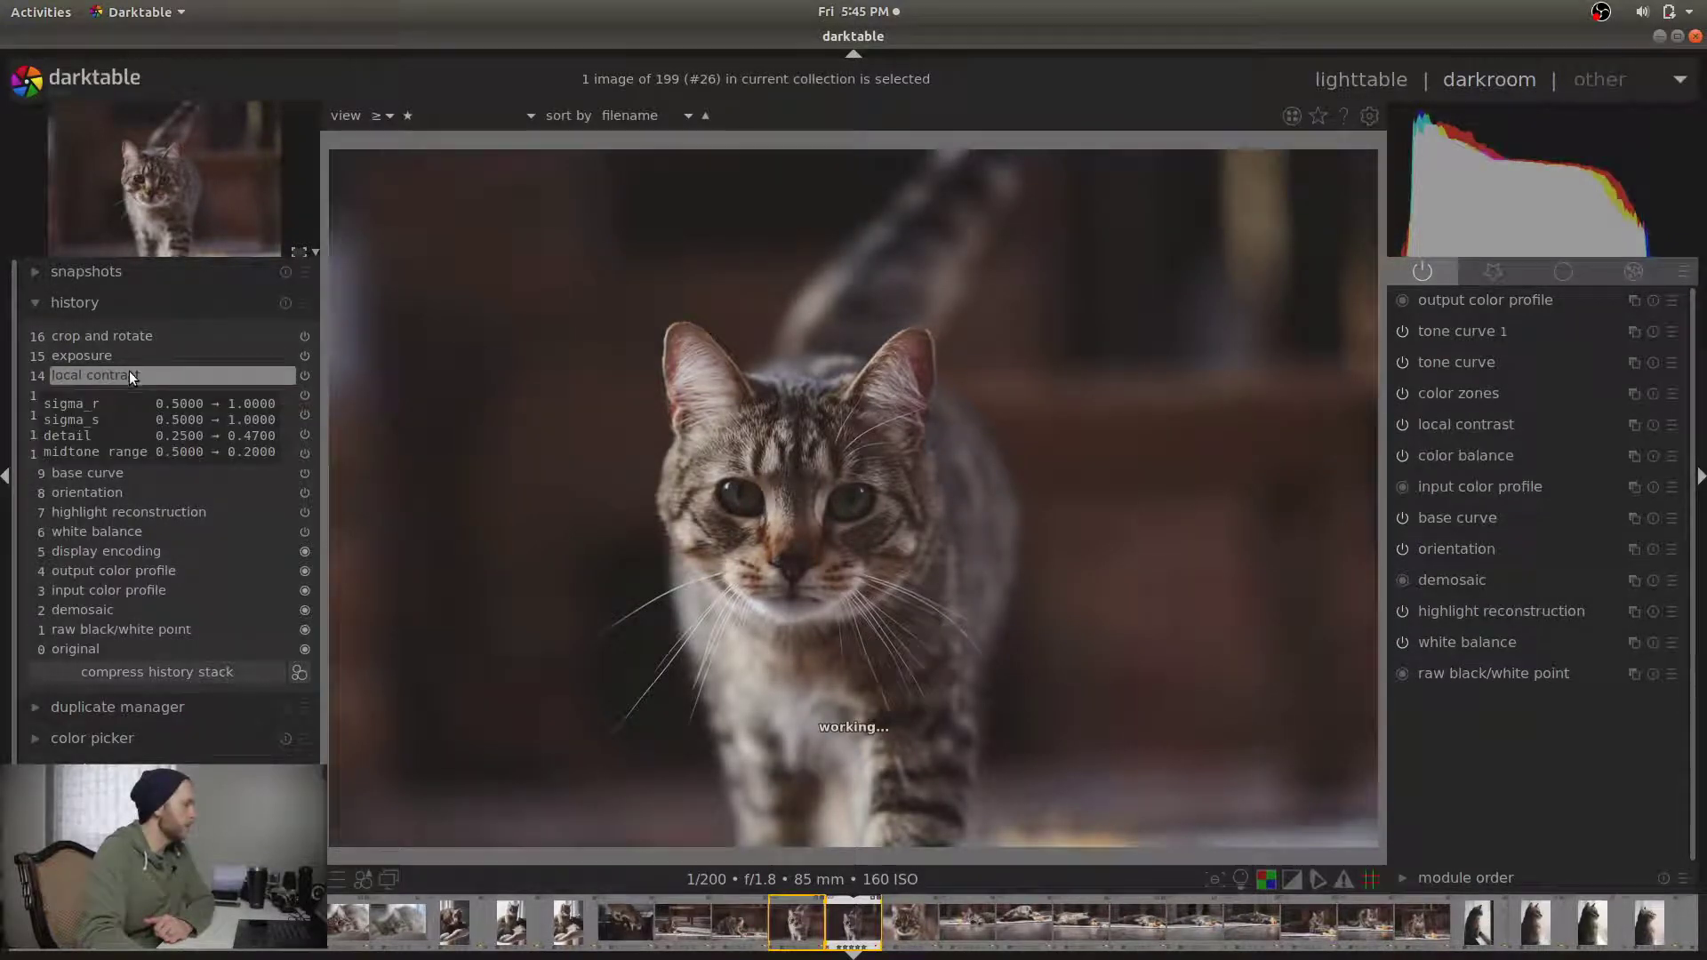
click(129, 358)
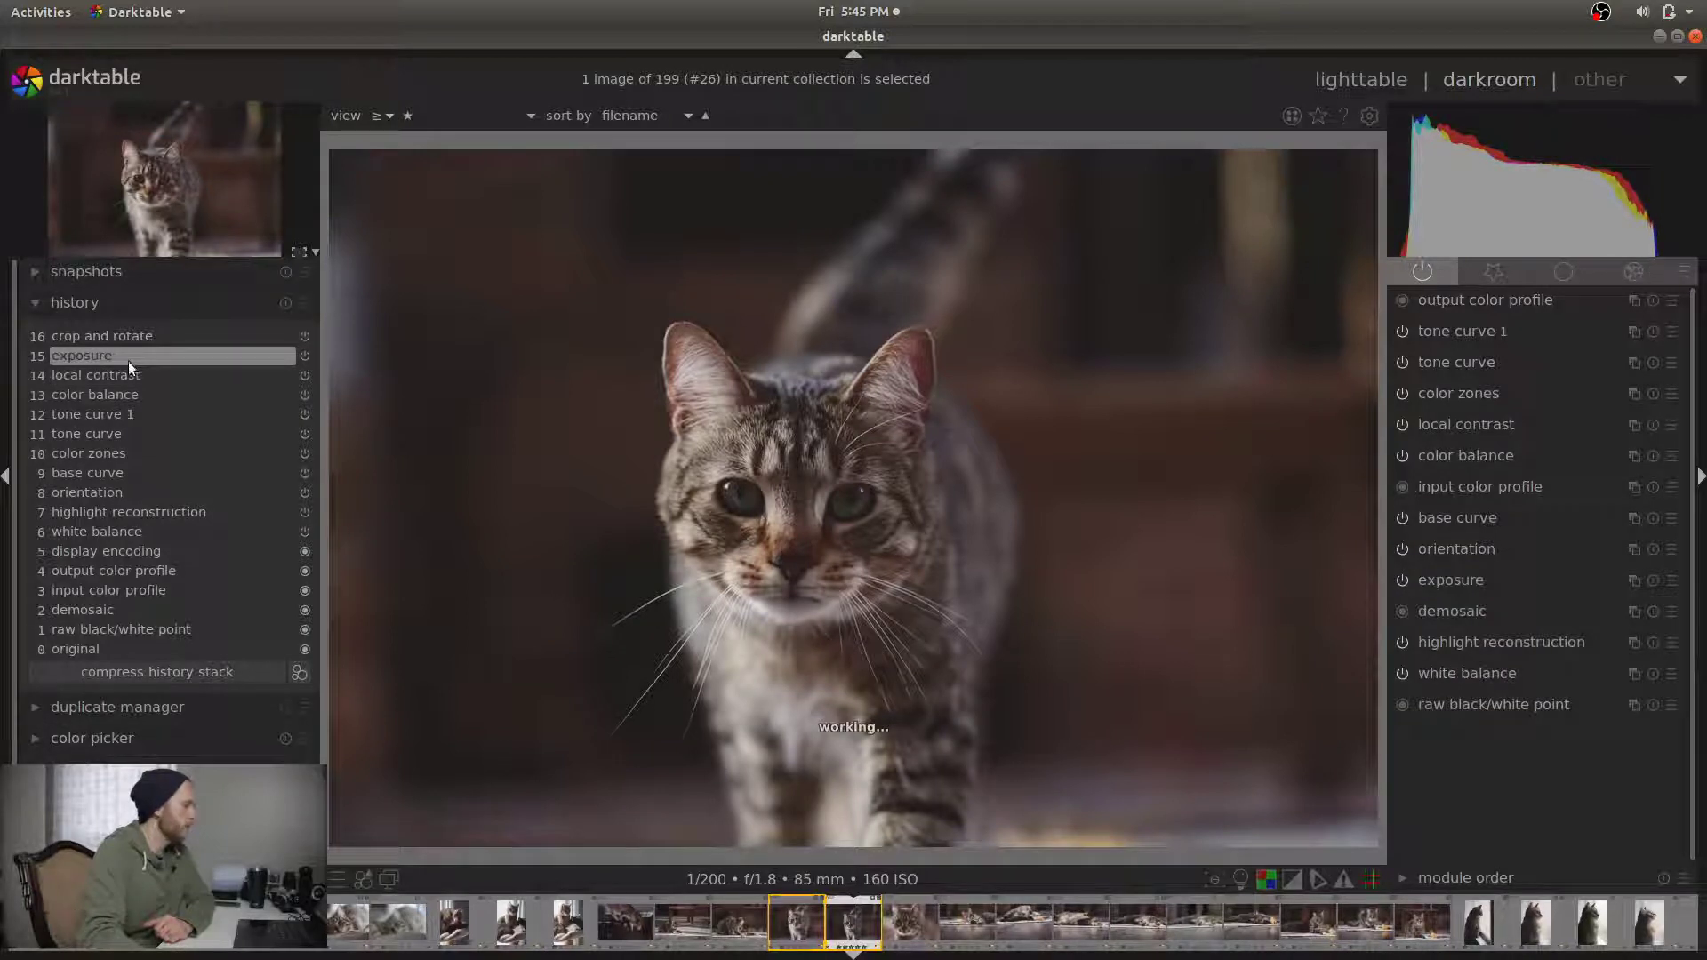
click(143, 341)
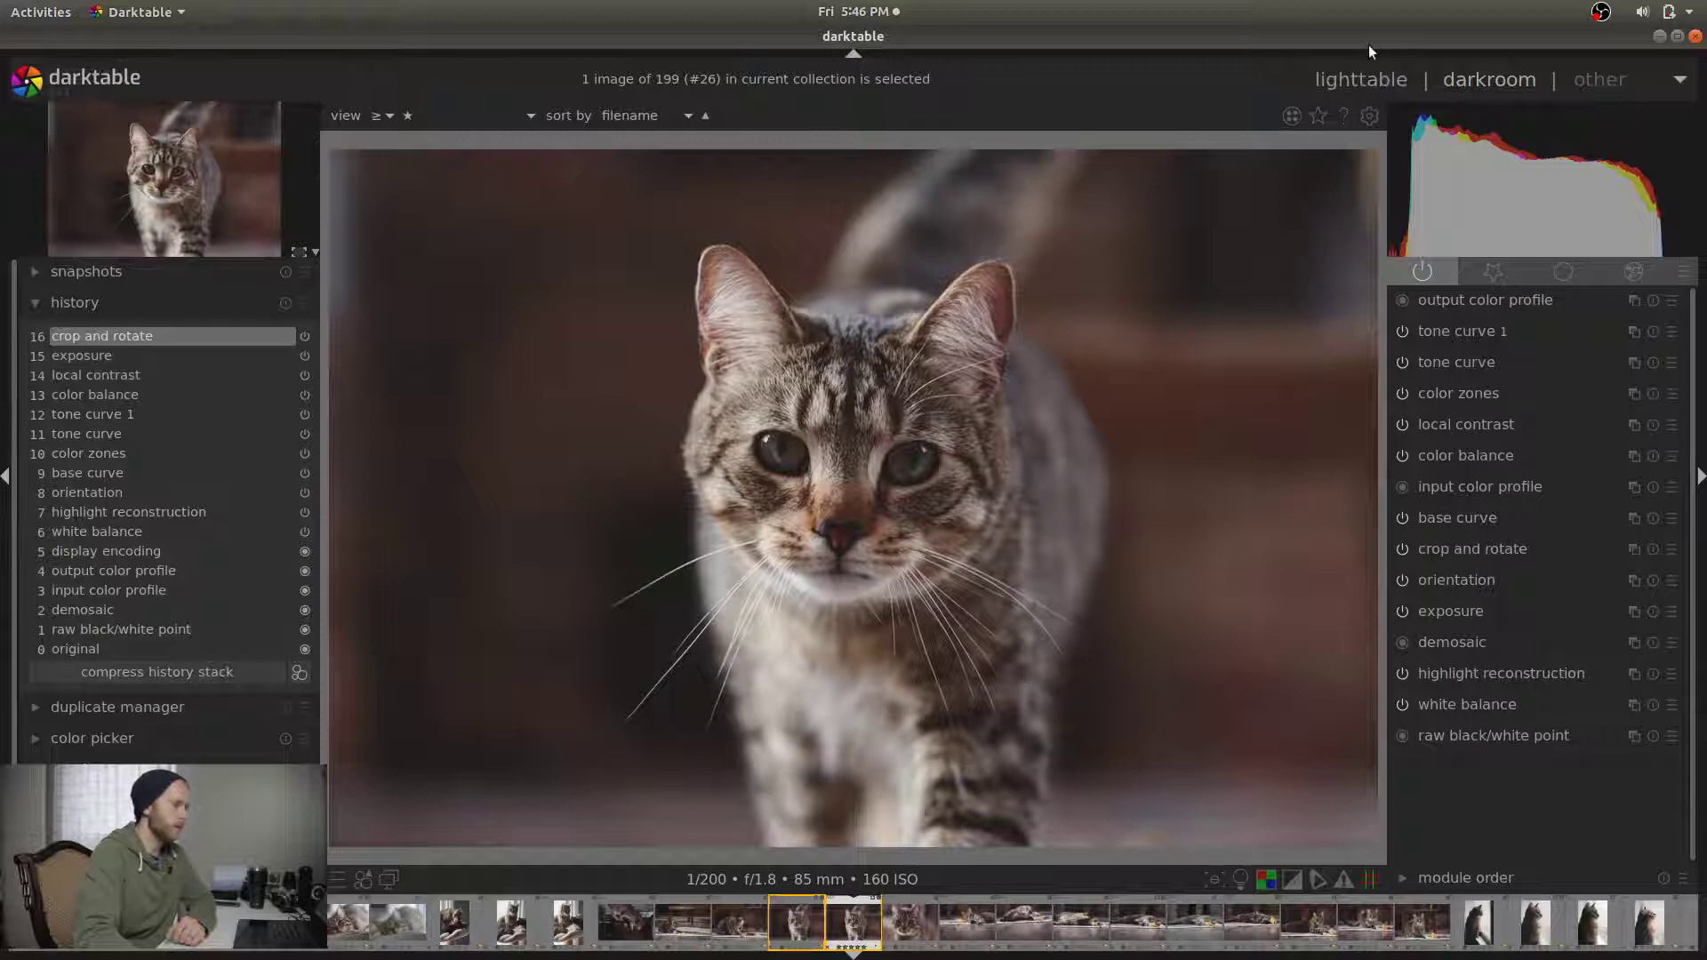
click(1365, 78)
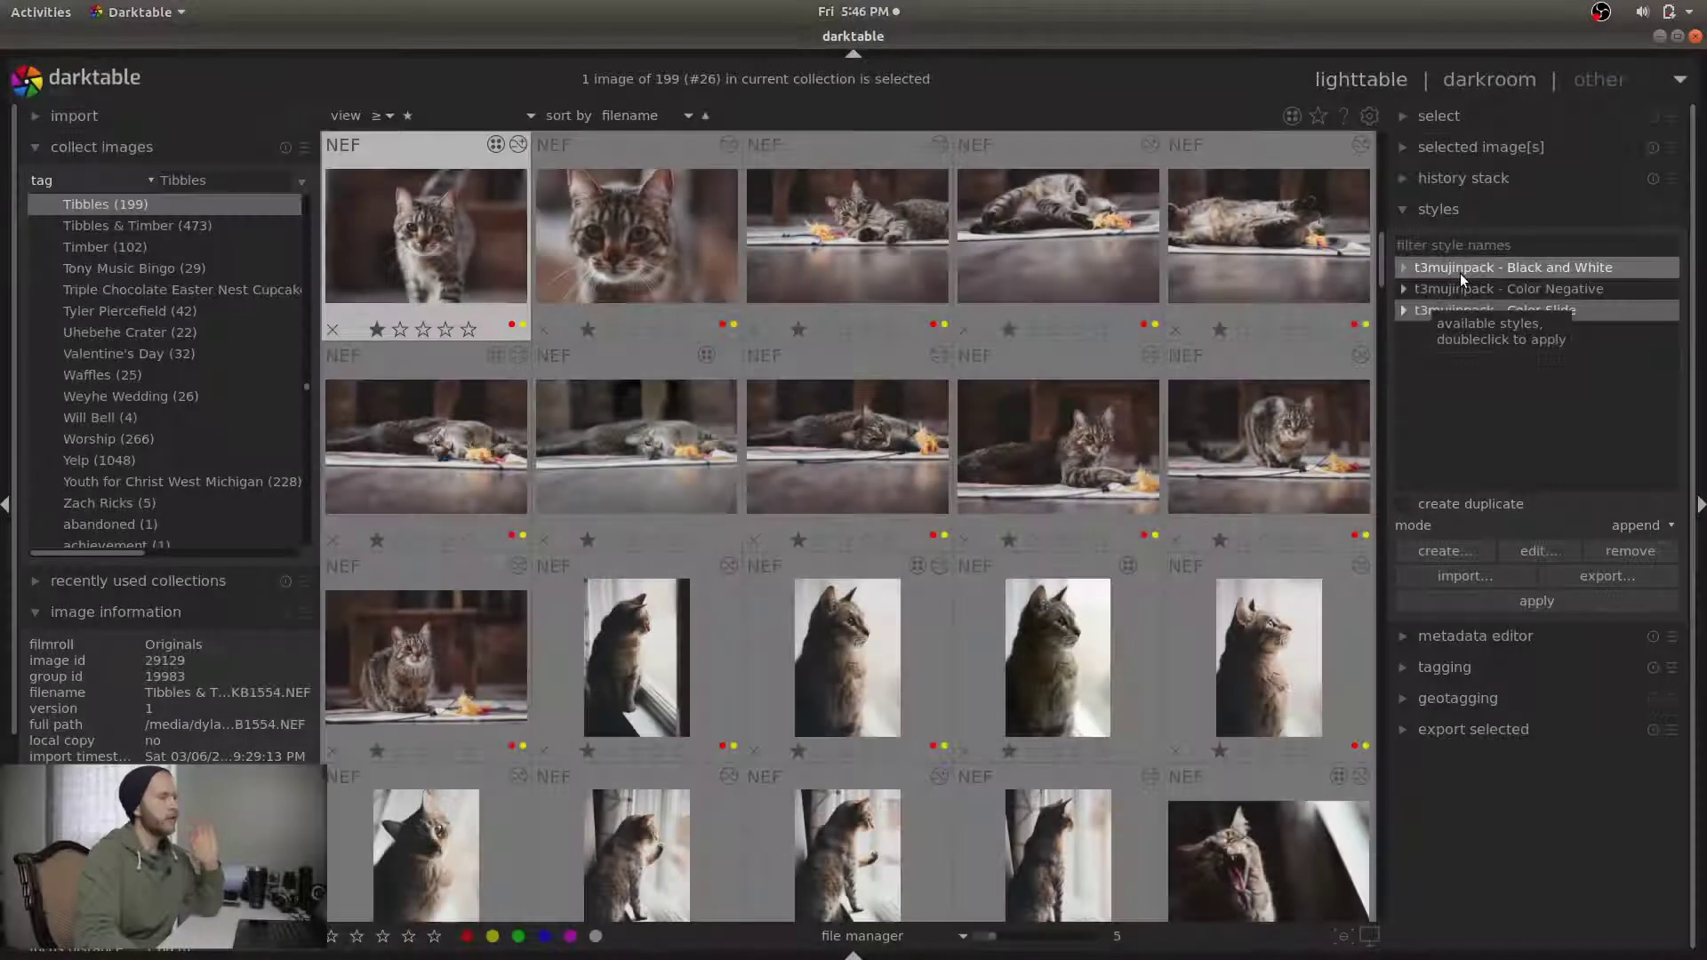
Expand and then collapse the t3mujinpack - Color Negative style group
click(1404, 289)
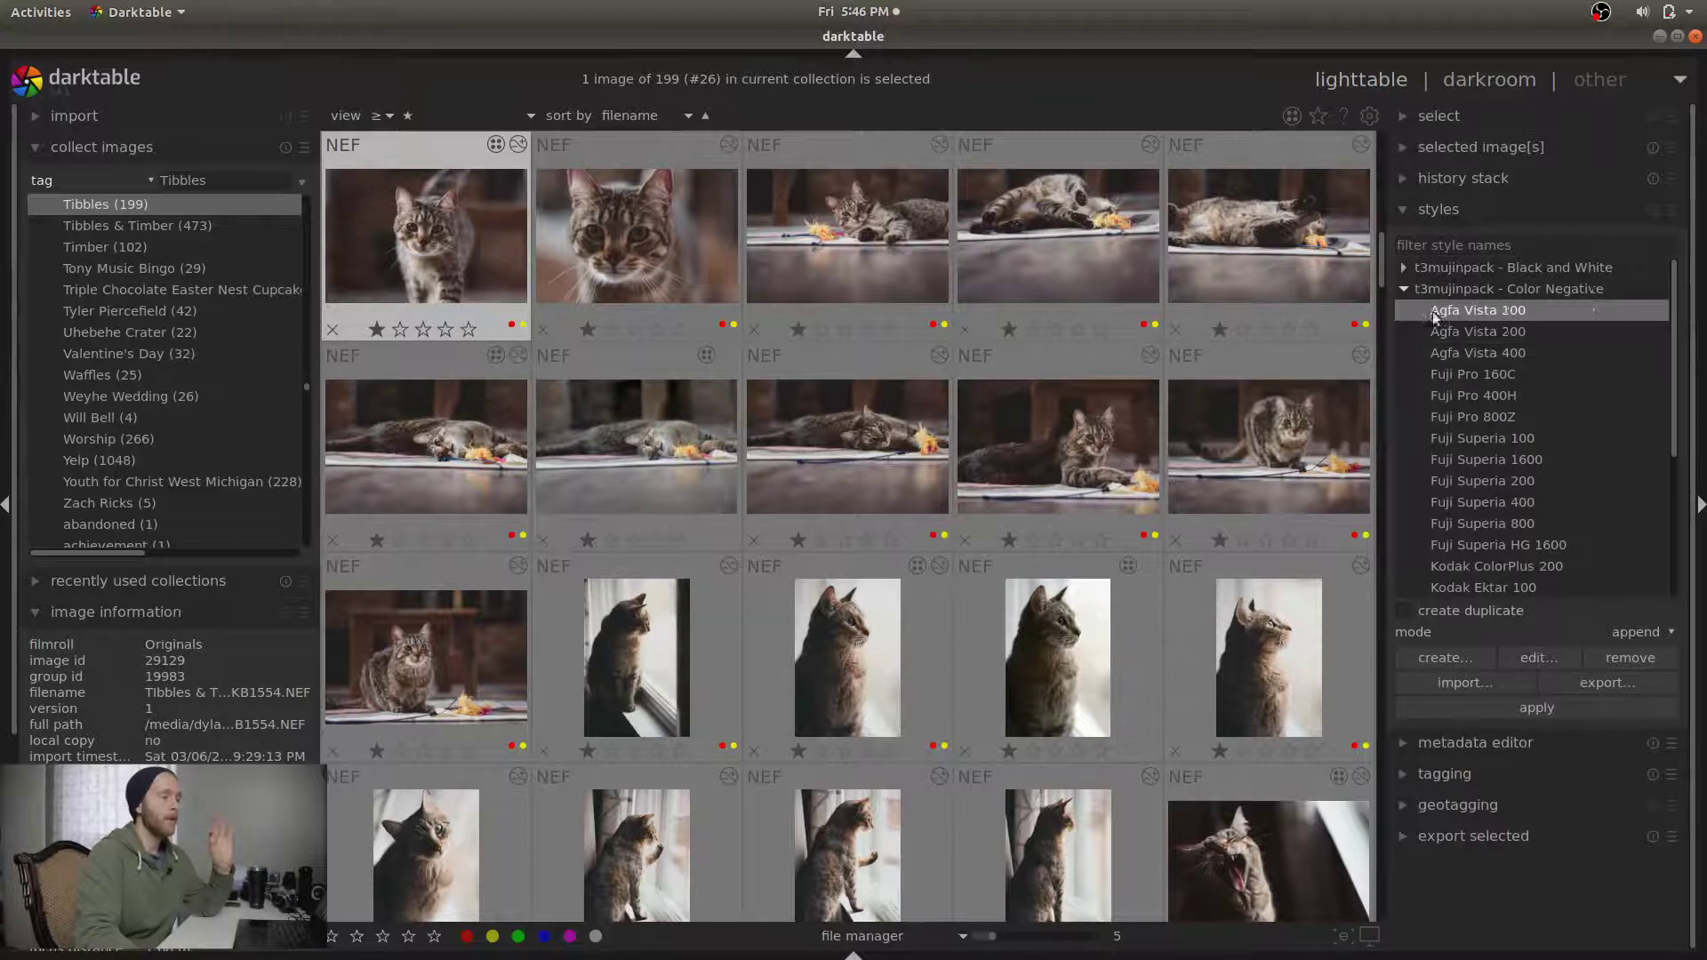
click(1408, 287)
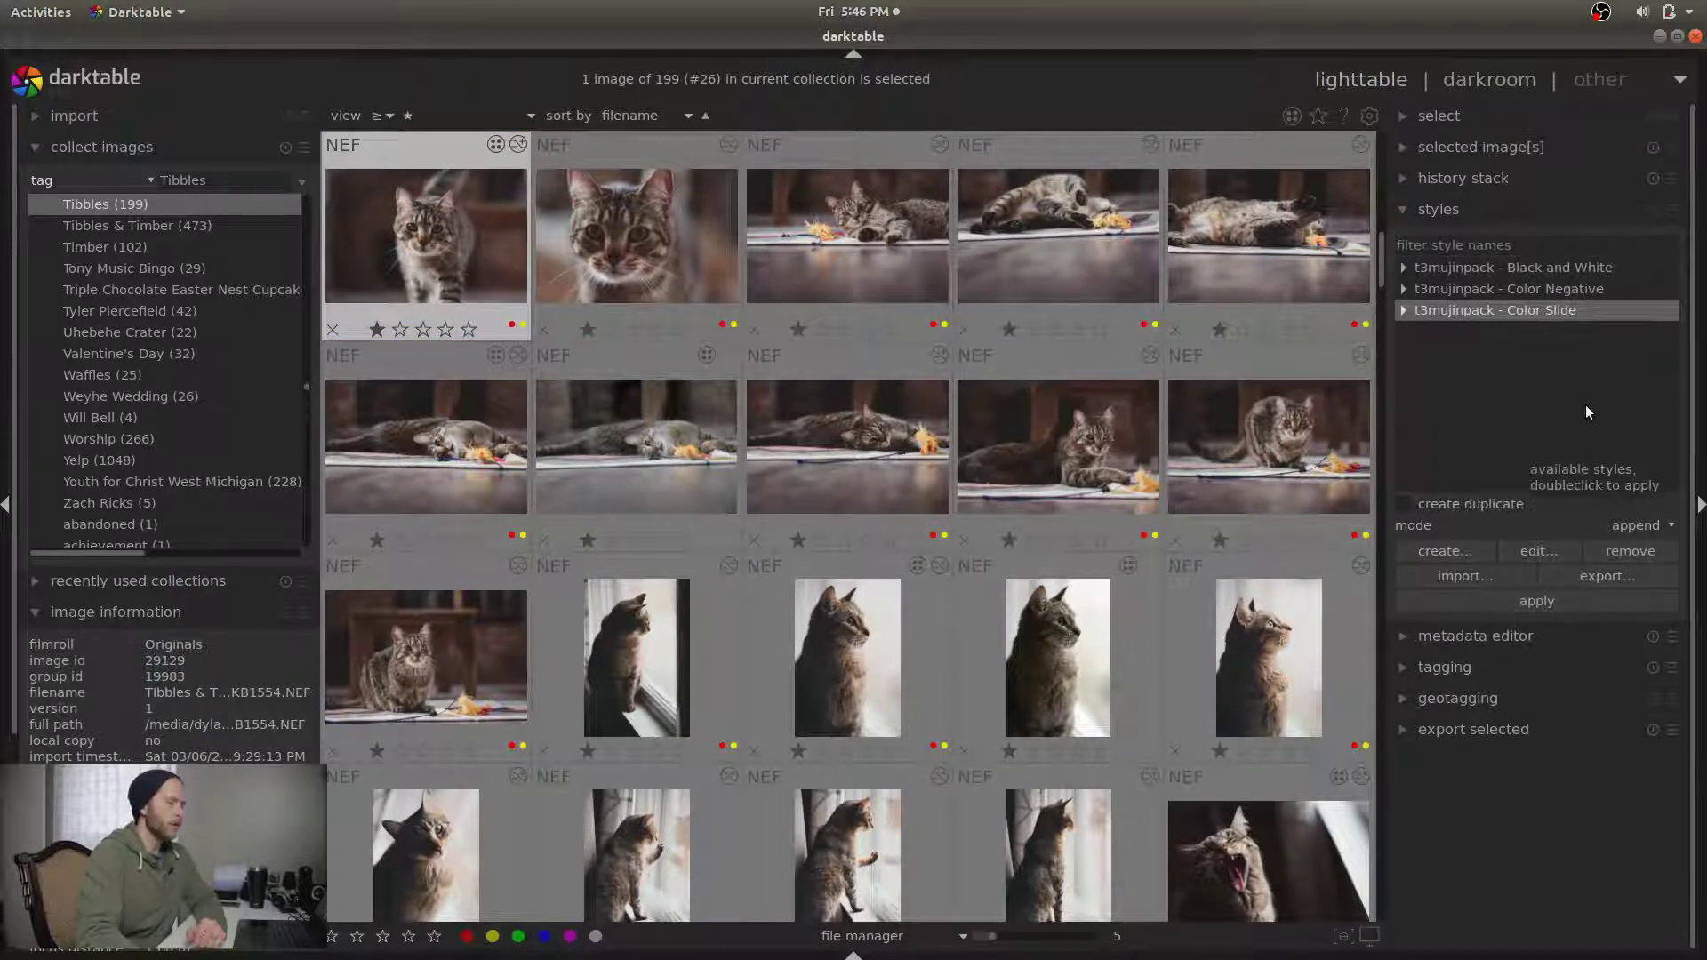
Start a new style from the history, excluding modules order and exposure
click(1458, 551)
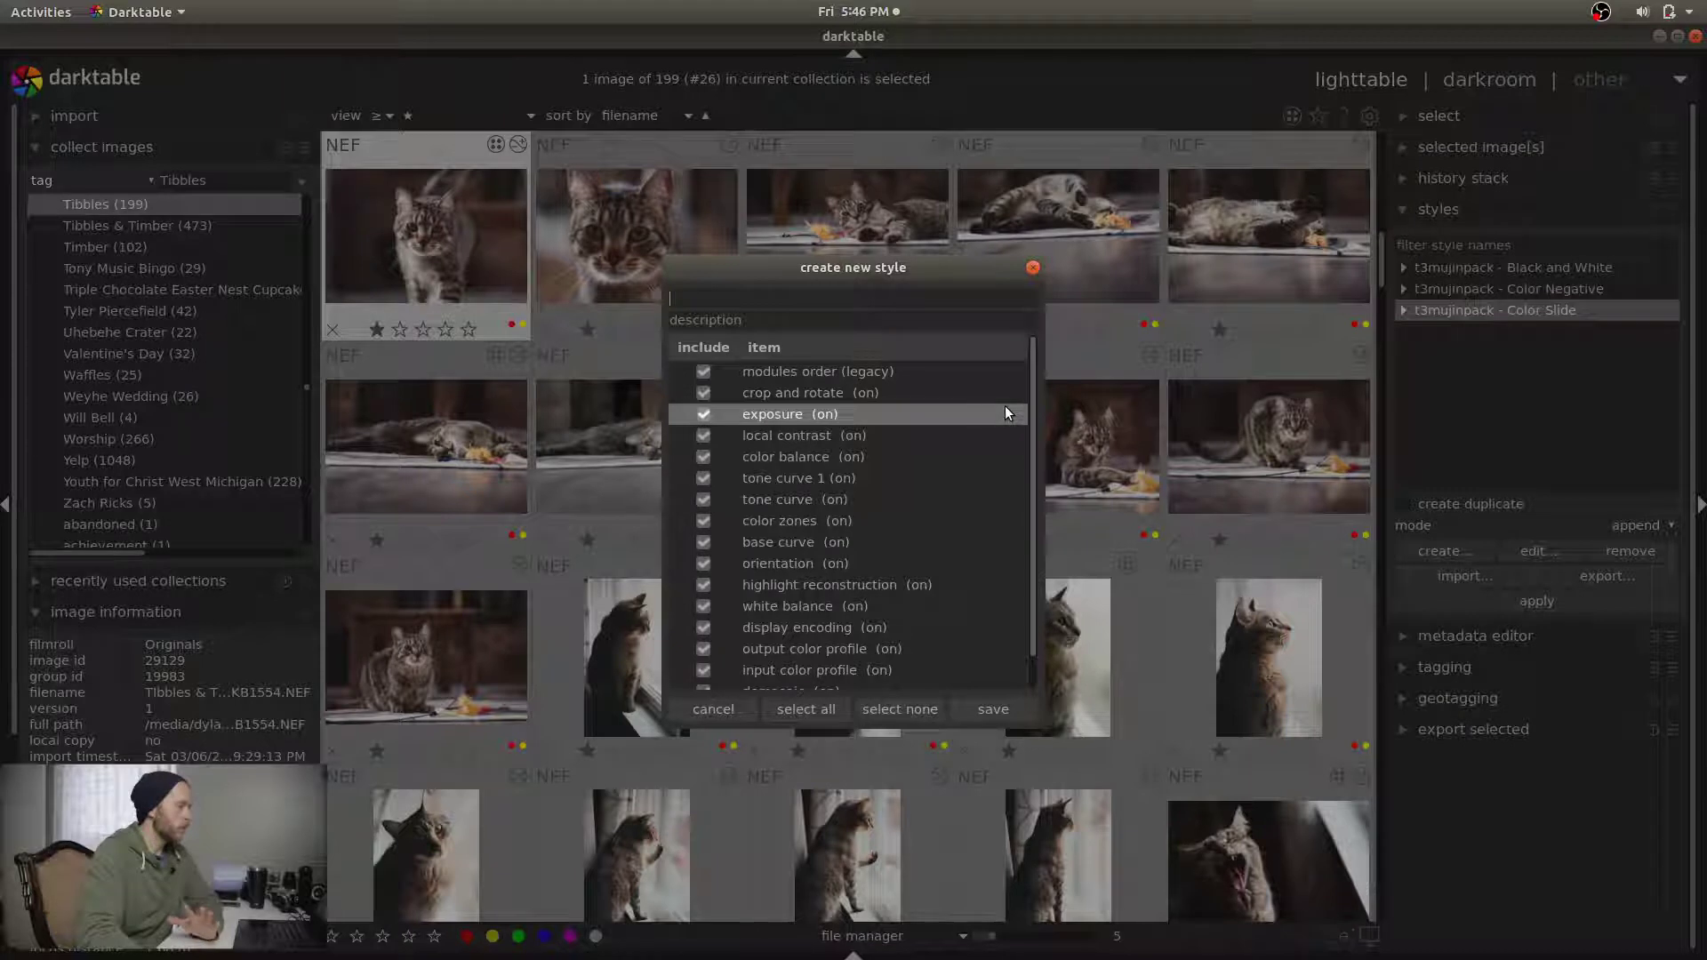
click(703, 371)
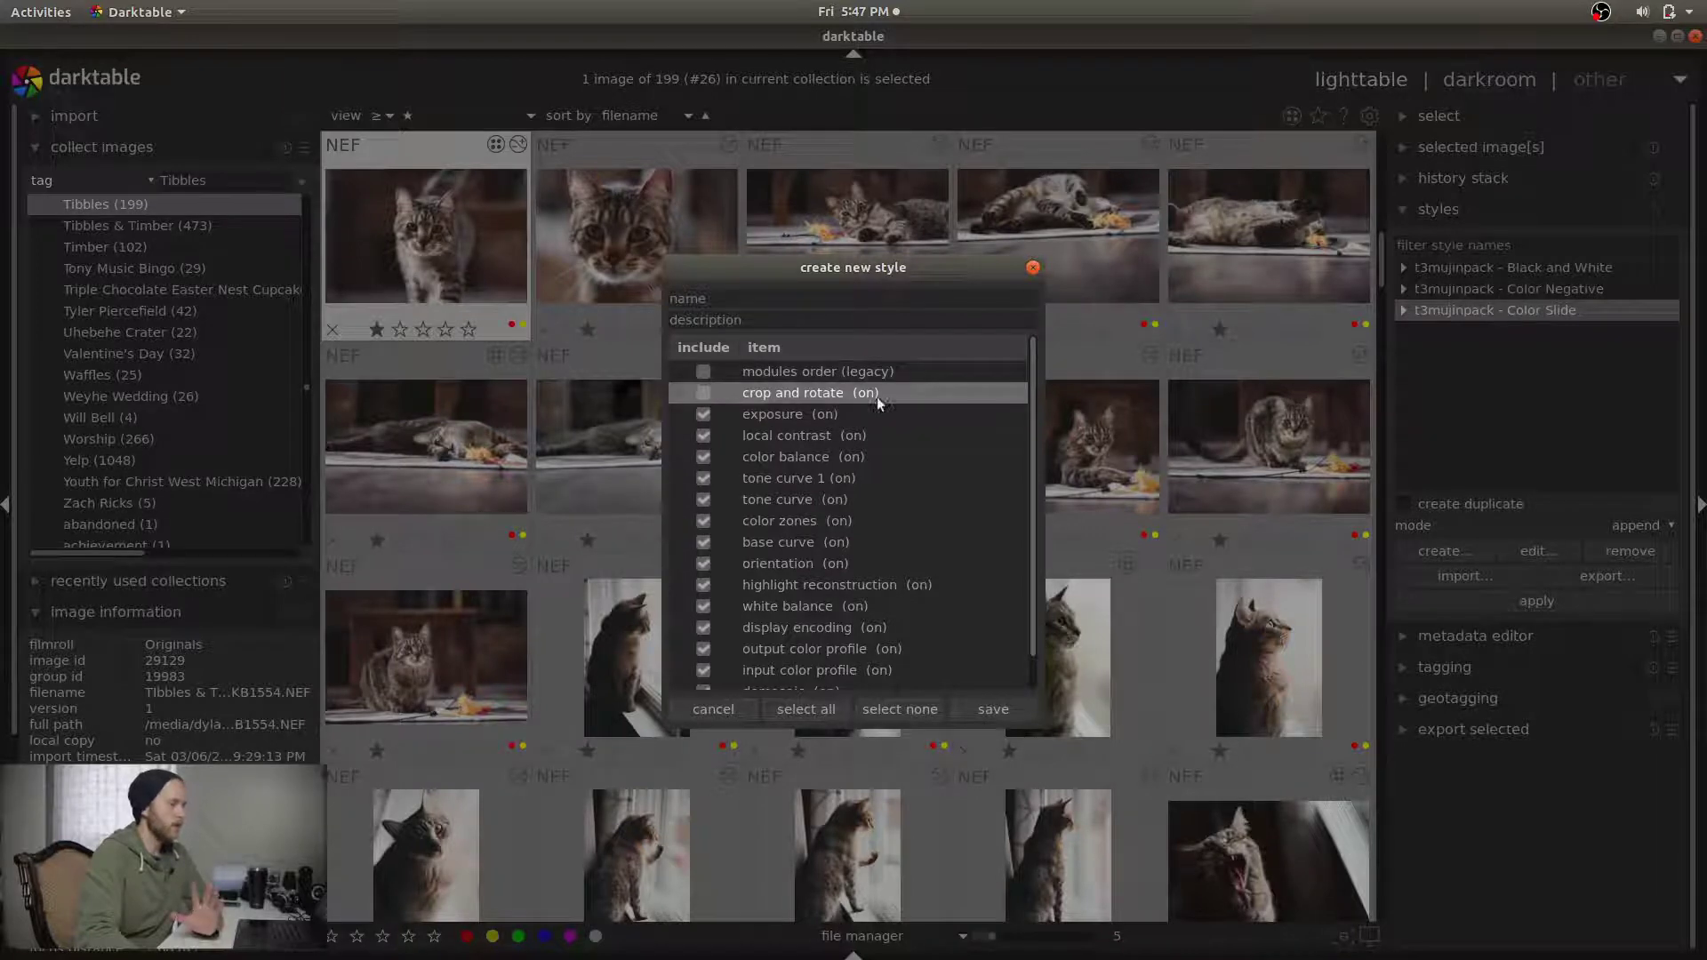
click(703, 414)
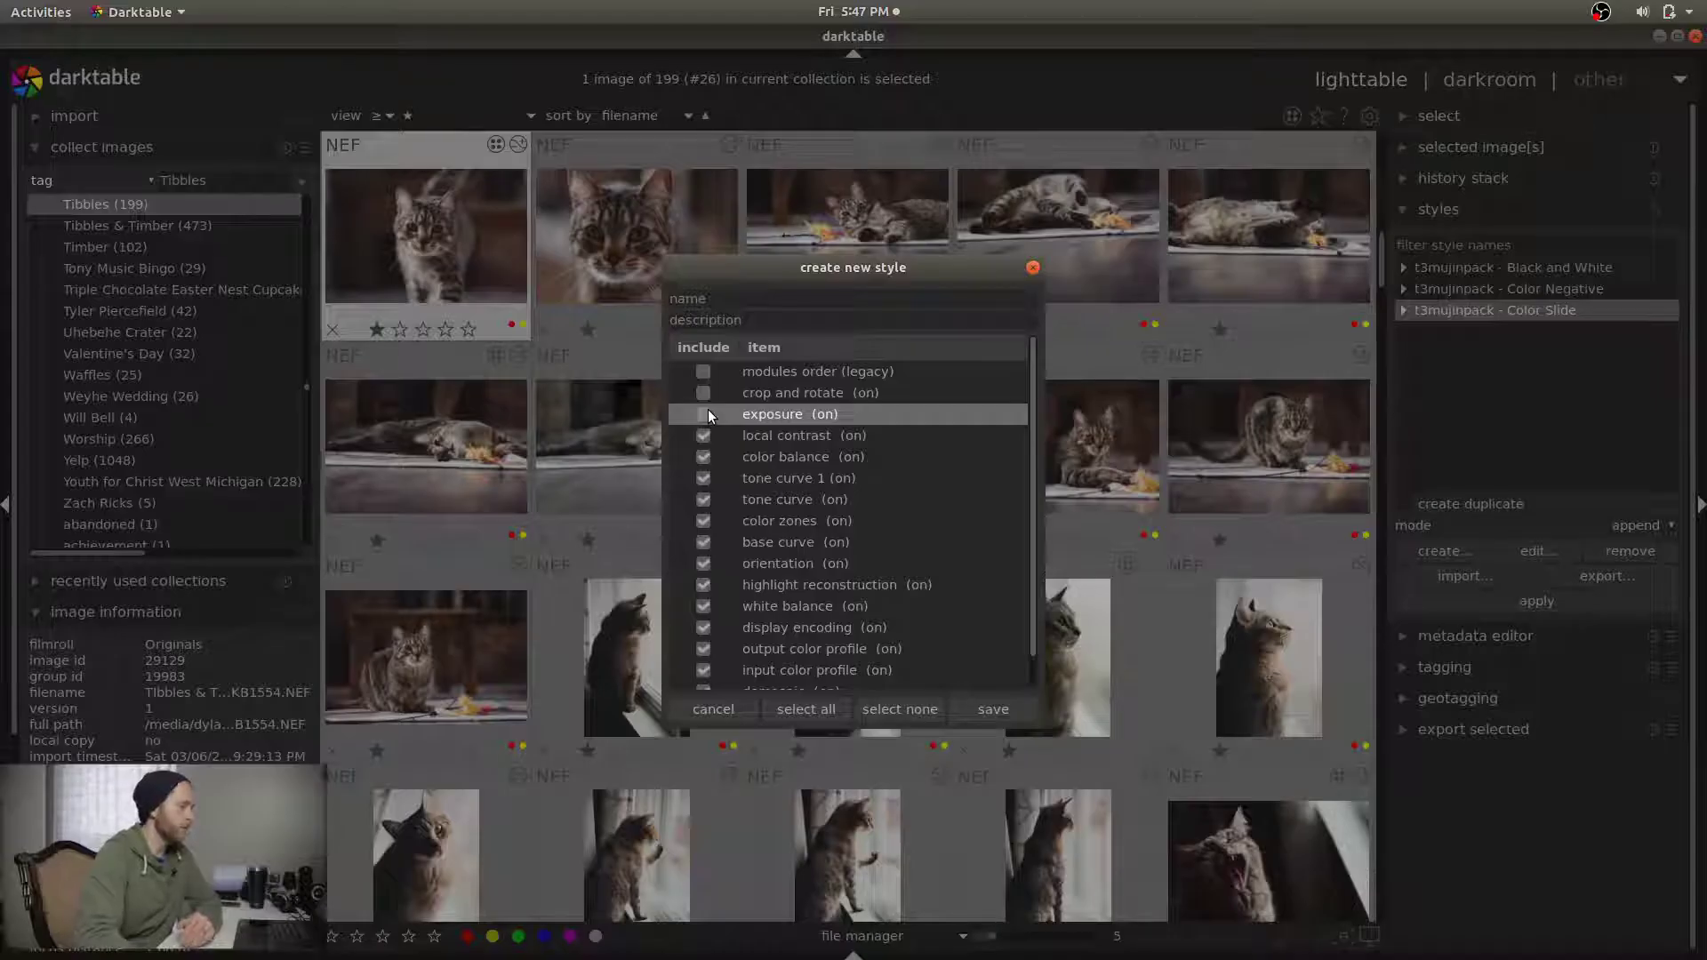
drag(1031, 395, 1033, 429)
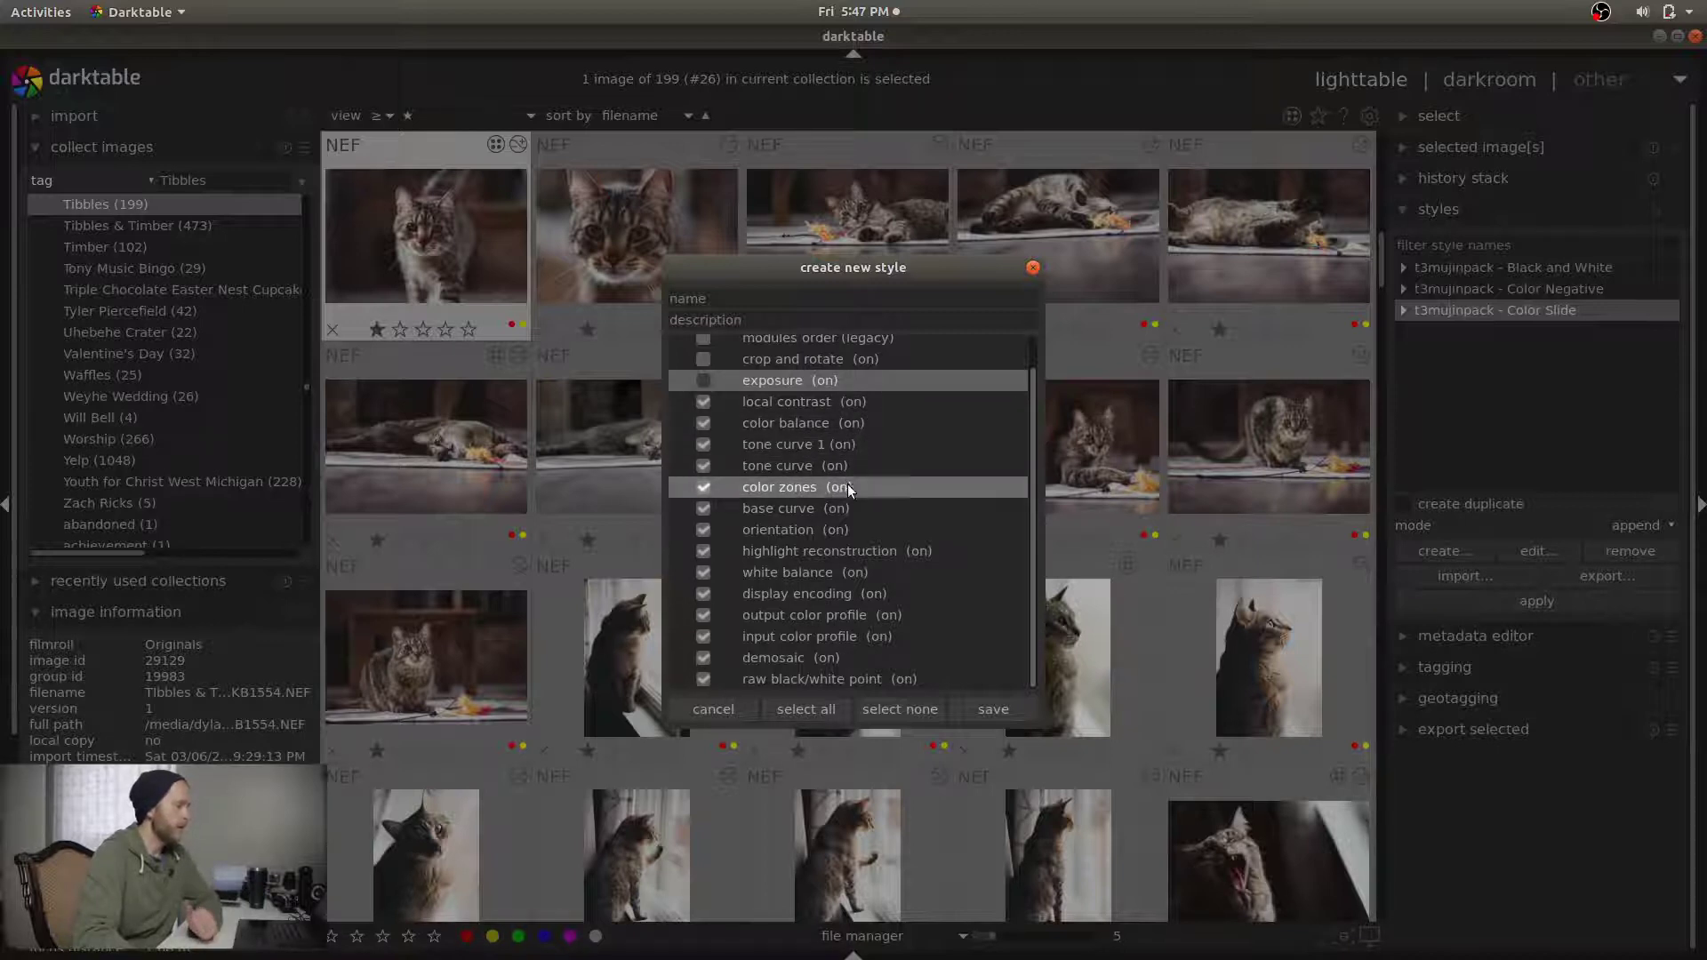
Exclude base curve, orientation, highlight reconstruction, white balance, display encoding, color profiles, demosaic and raw black/white point
click(703, 509)
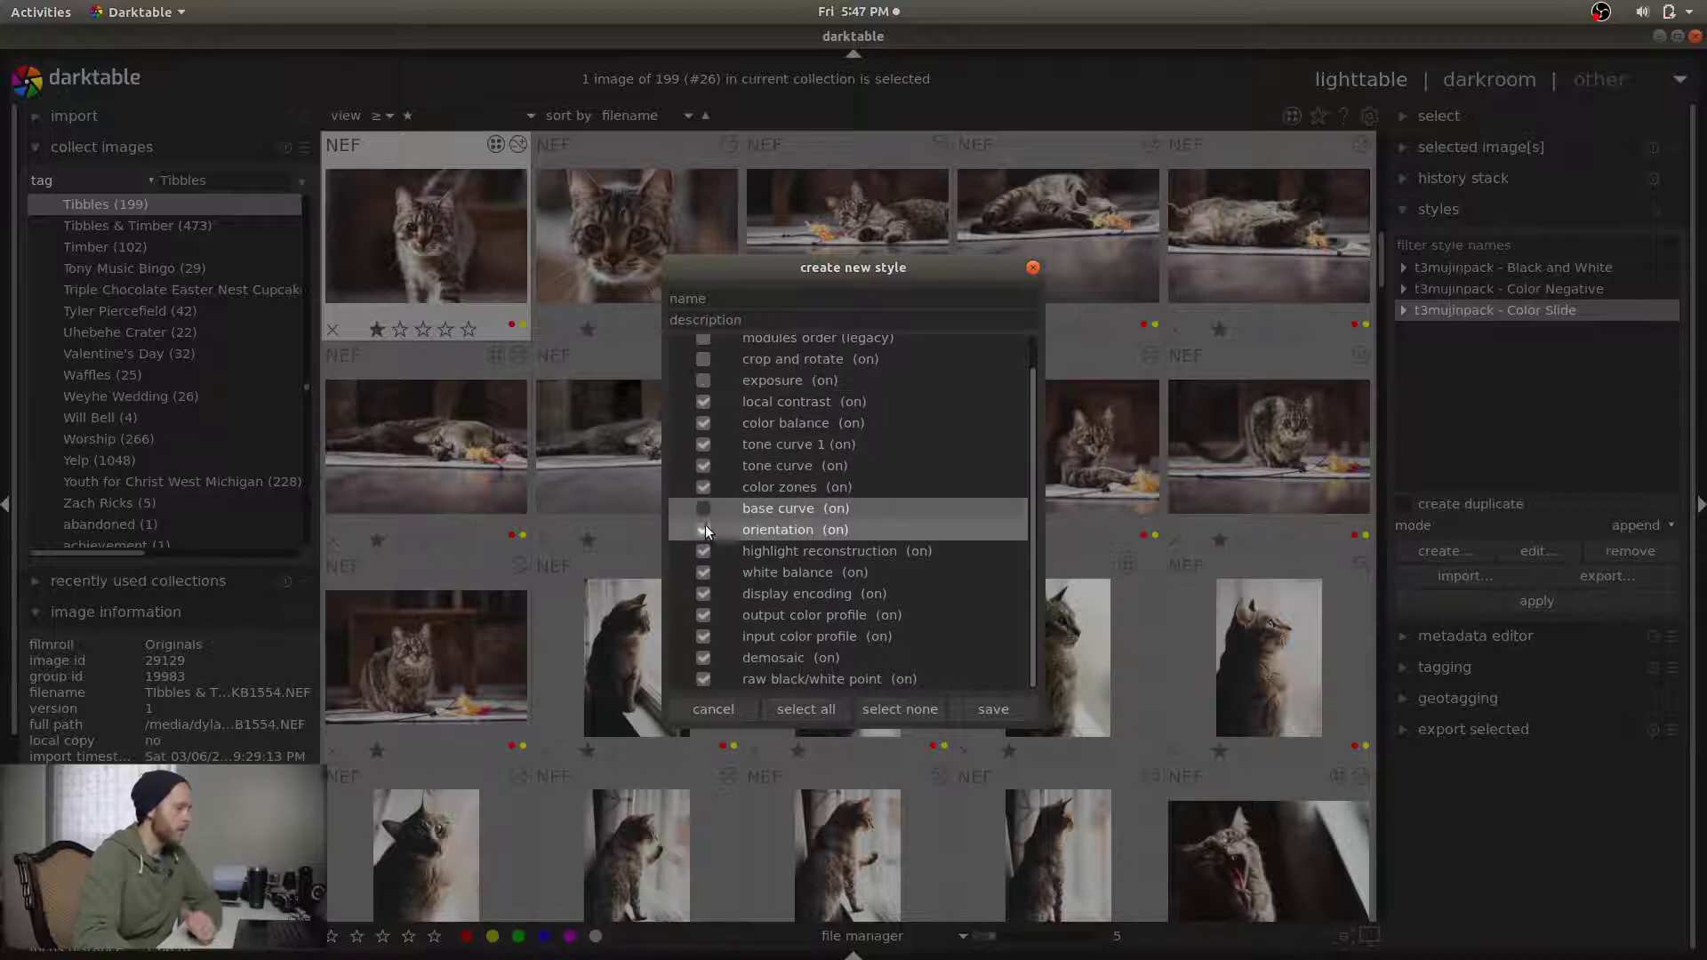
click(706, 529)
click(704, 552)
click(703, 574)
click(702, 593)
click(704, 615)
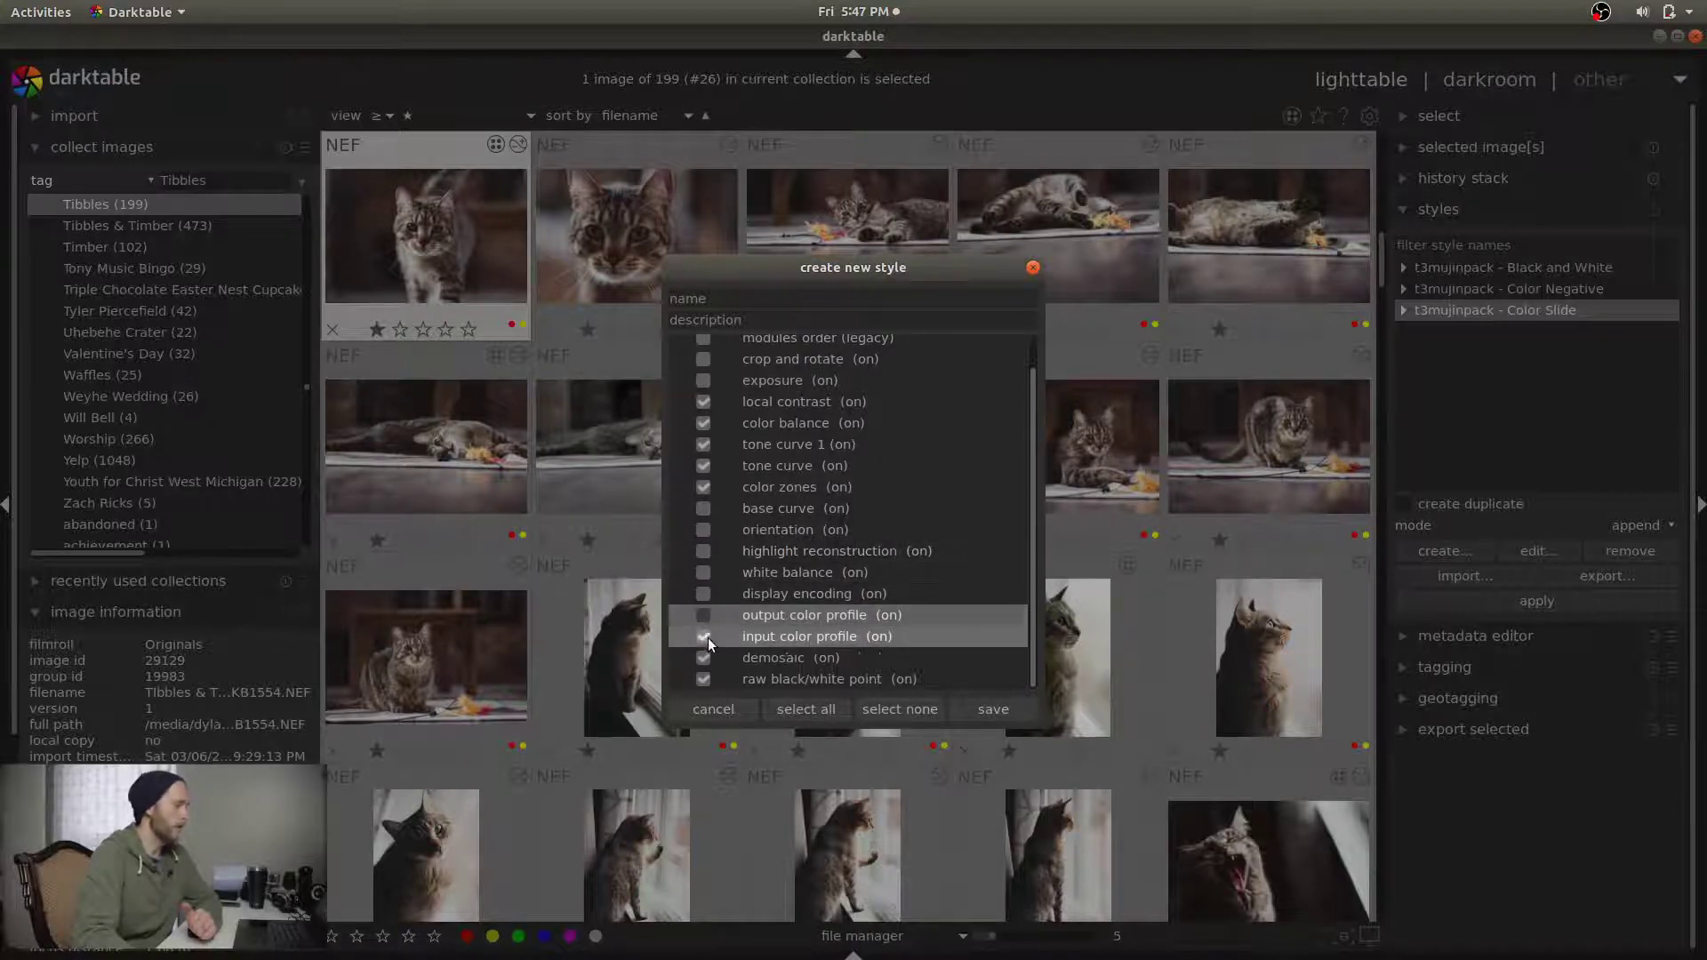
click(705, 636)
click(703, 658)
click(702, 679)
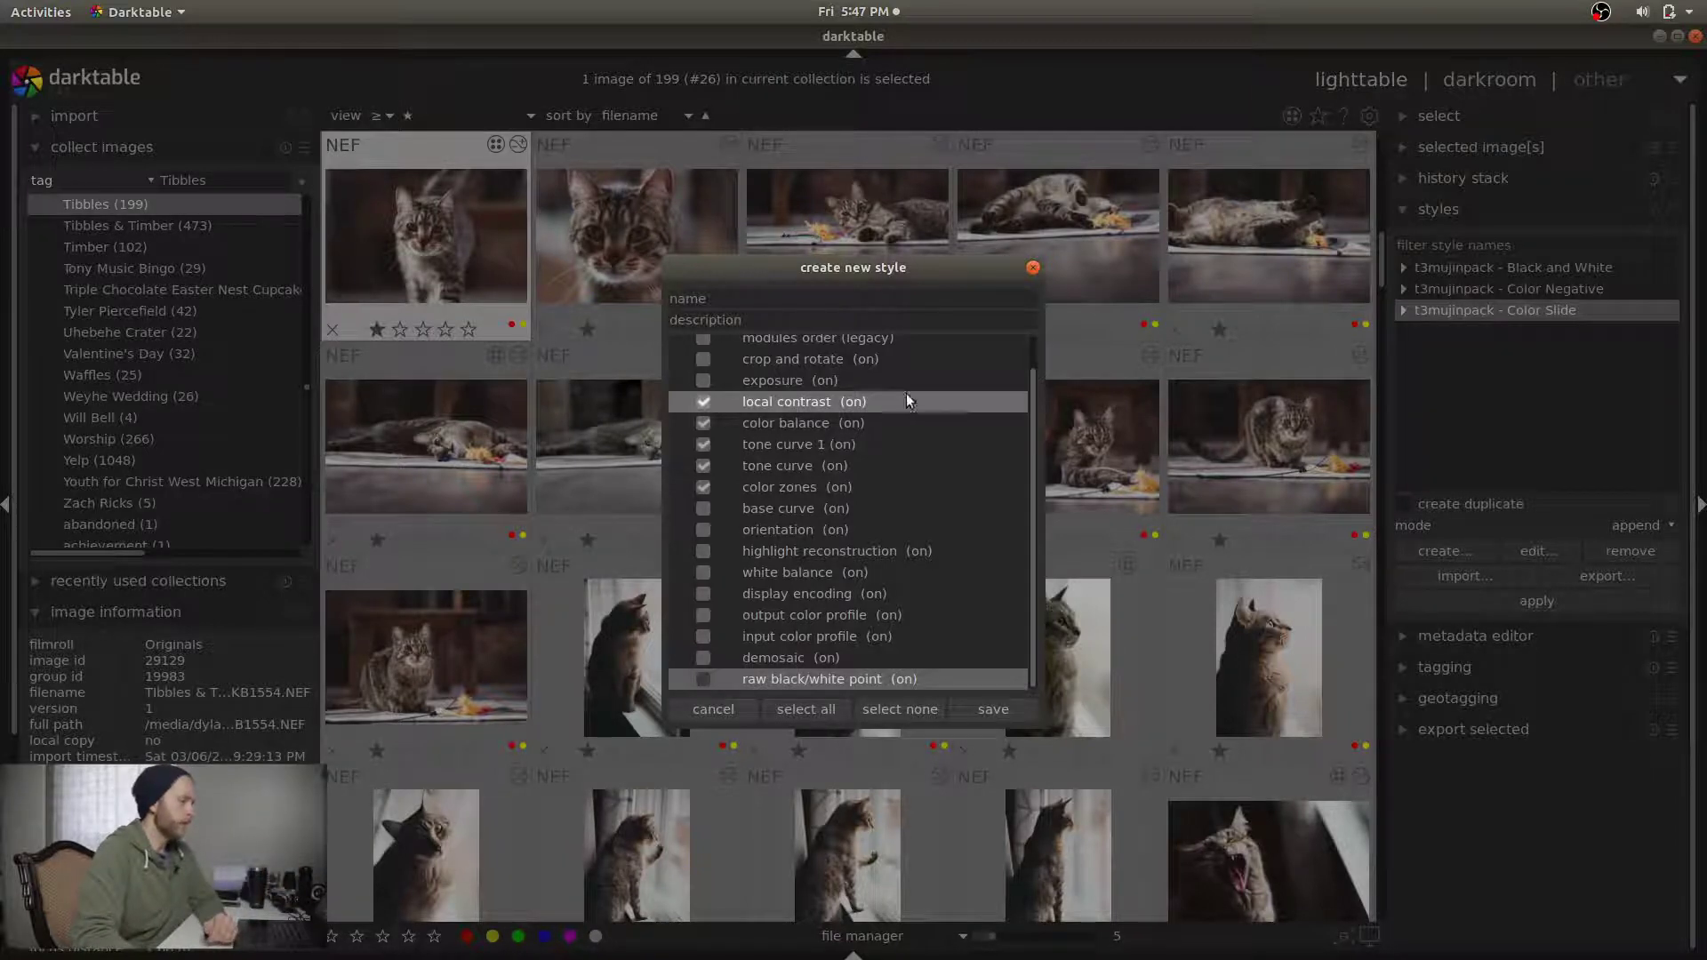
click(918, 296)
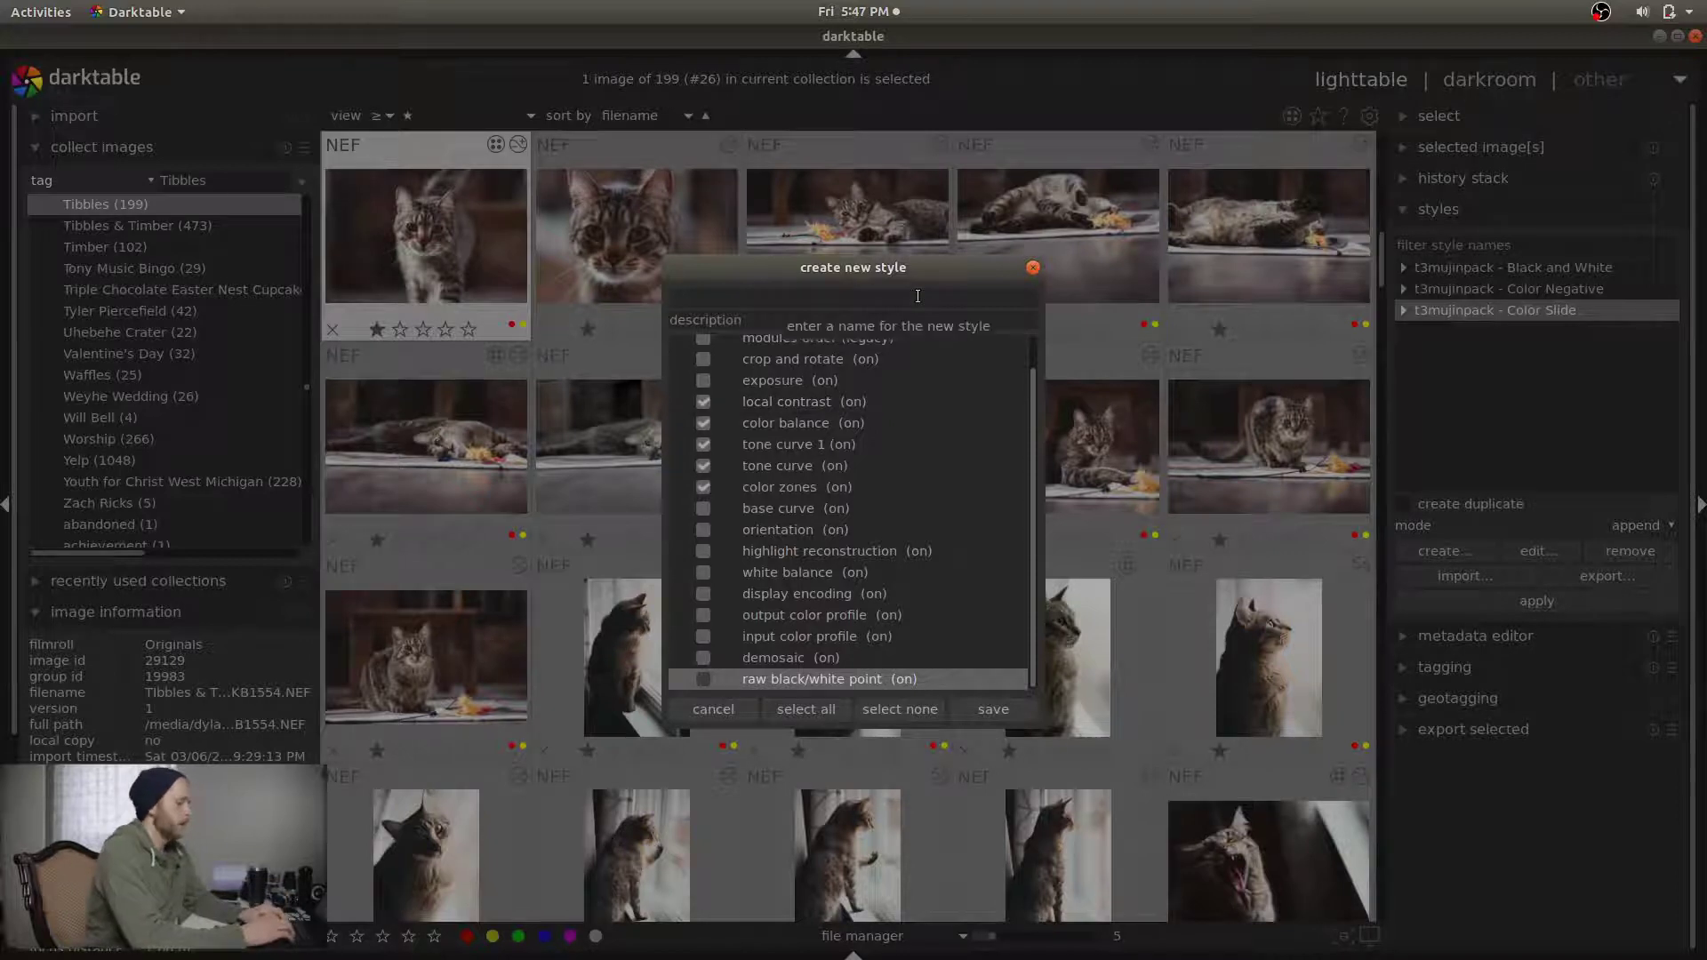
Name the style 'Most Beautiful Cat Tibbles preset', describe it 'Use for best photos of Tibbles', and save
text(Mo)
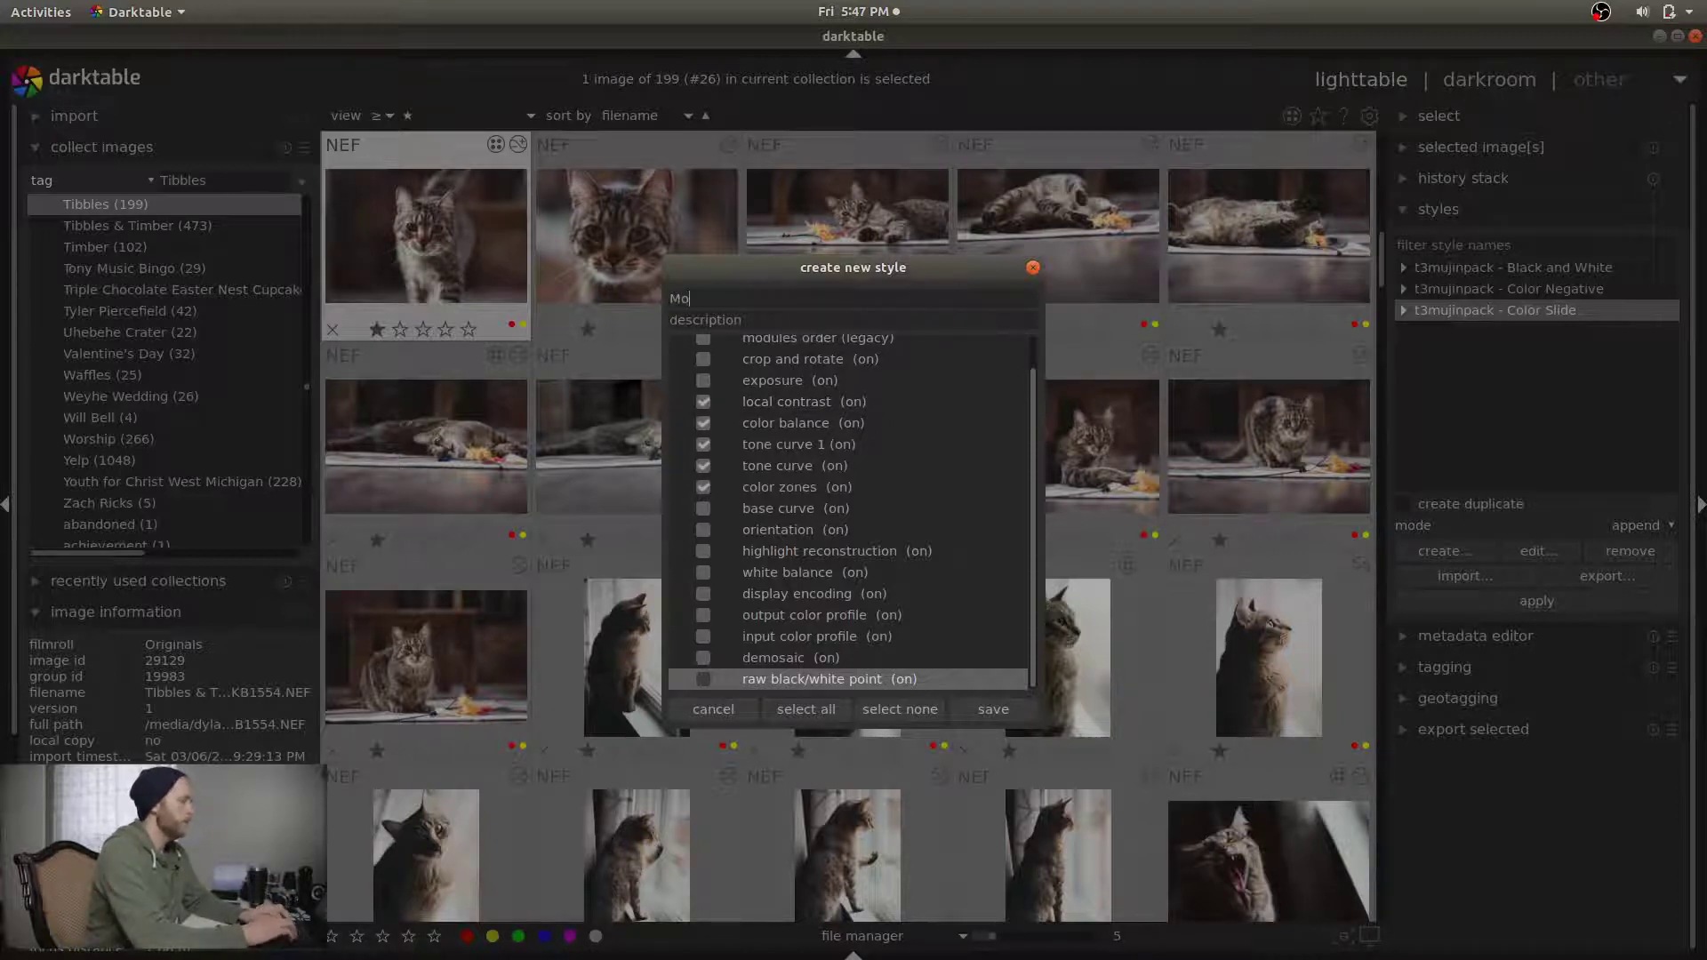
text(st Beautiful)
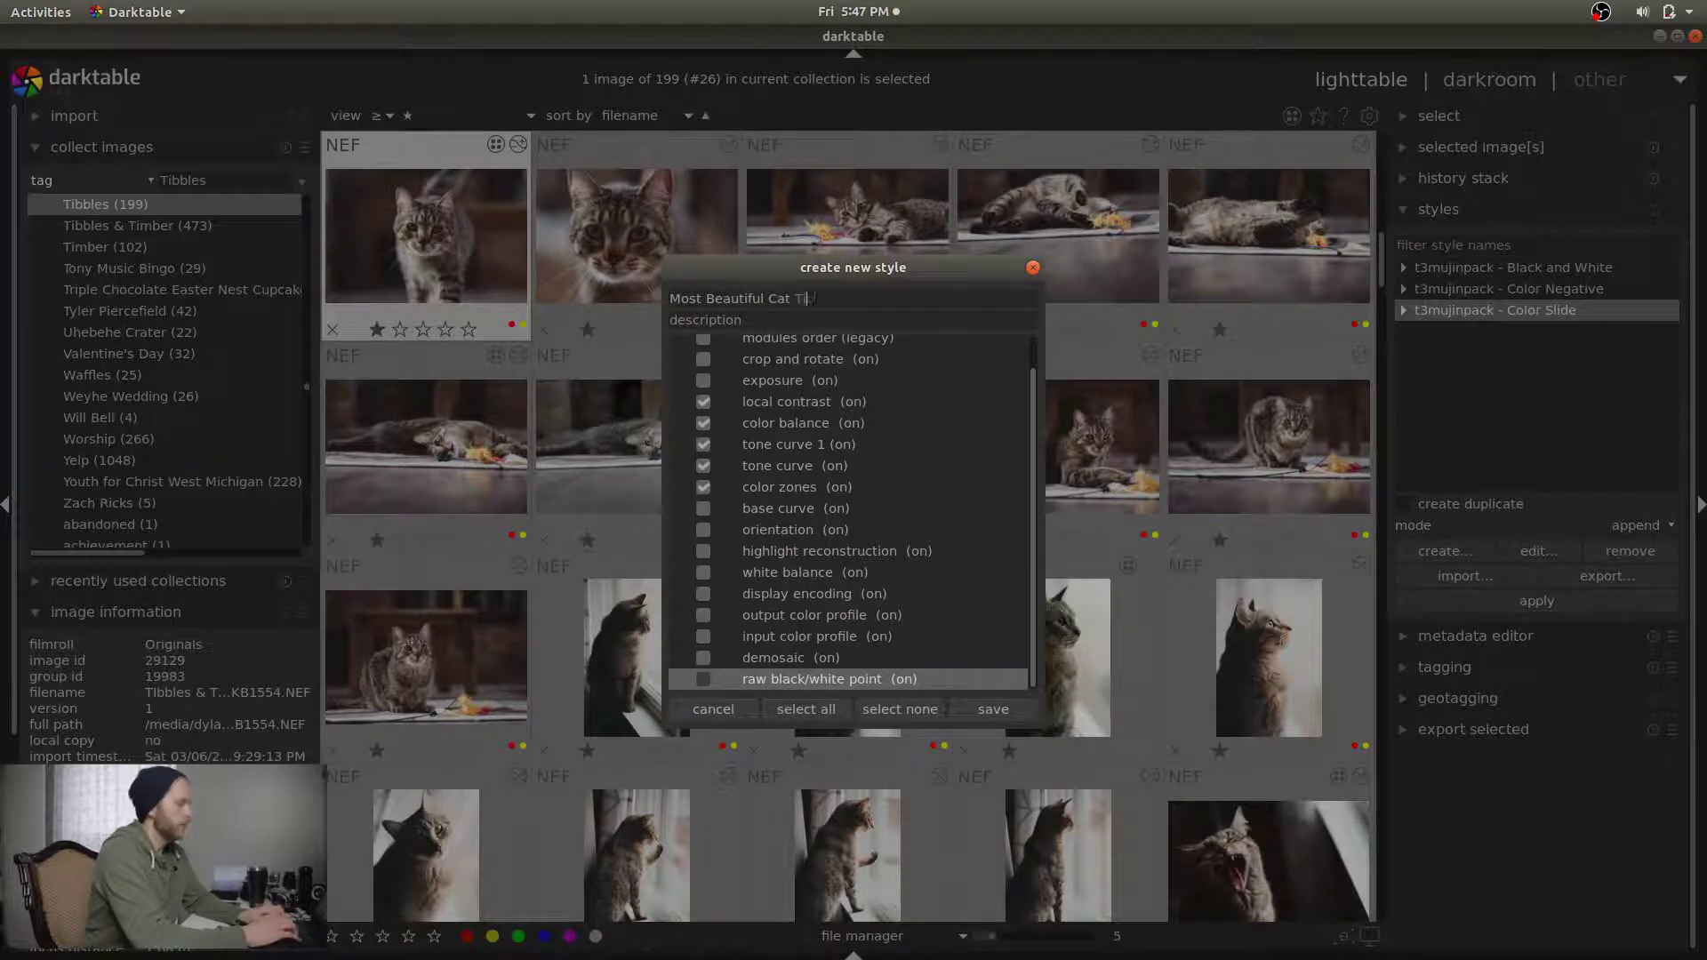
text(Cat Tibbles preset)
key(Tab)
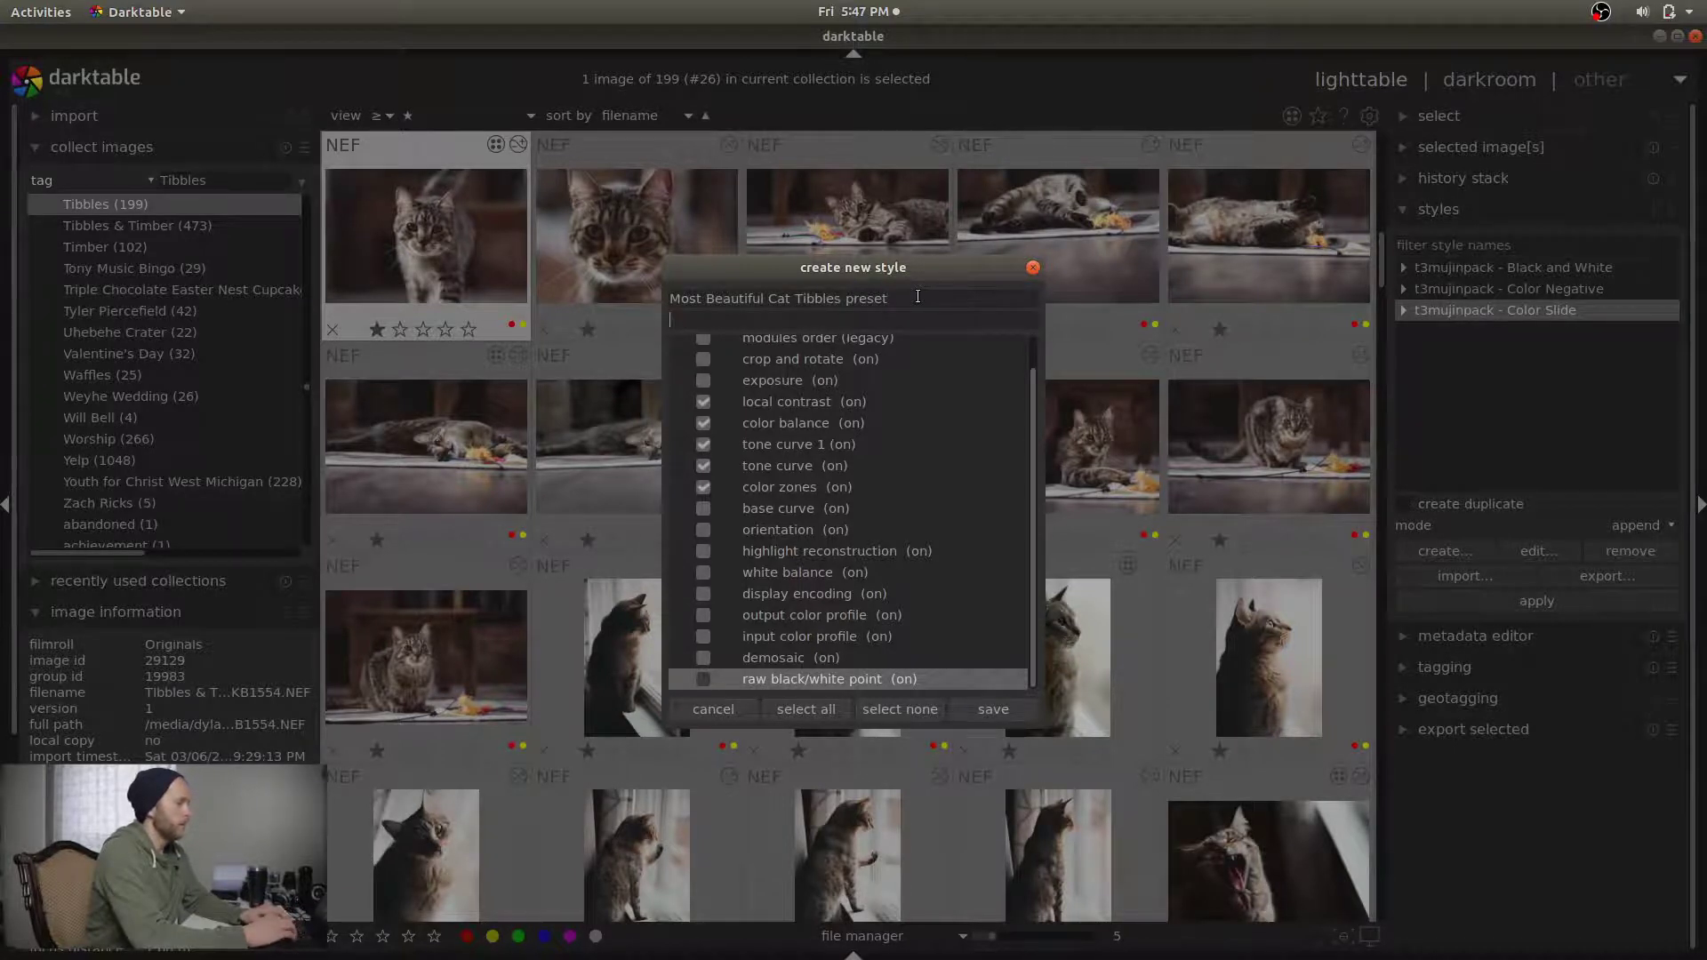
text(Use for best photos of Tibbles)
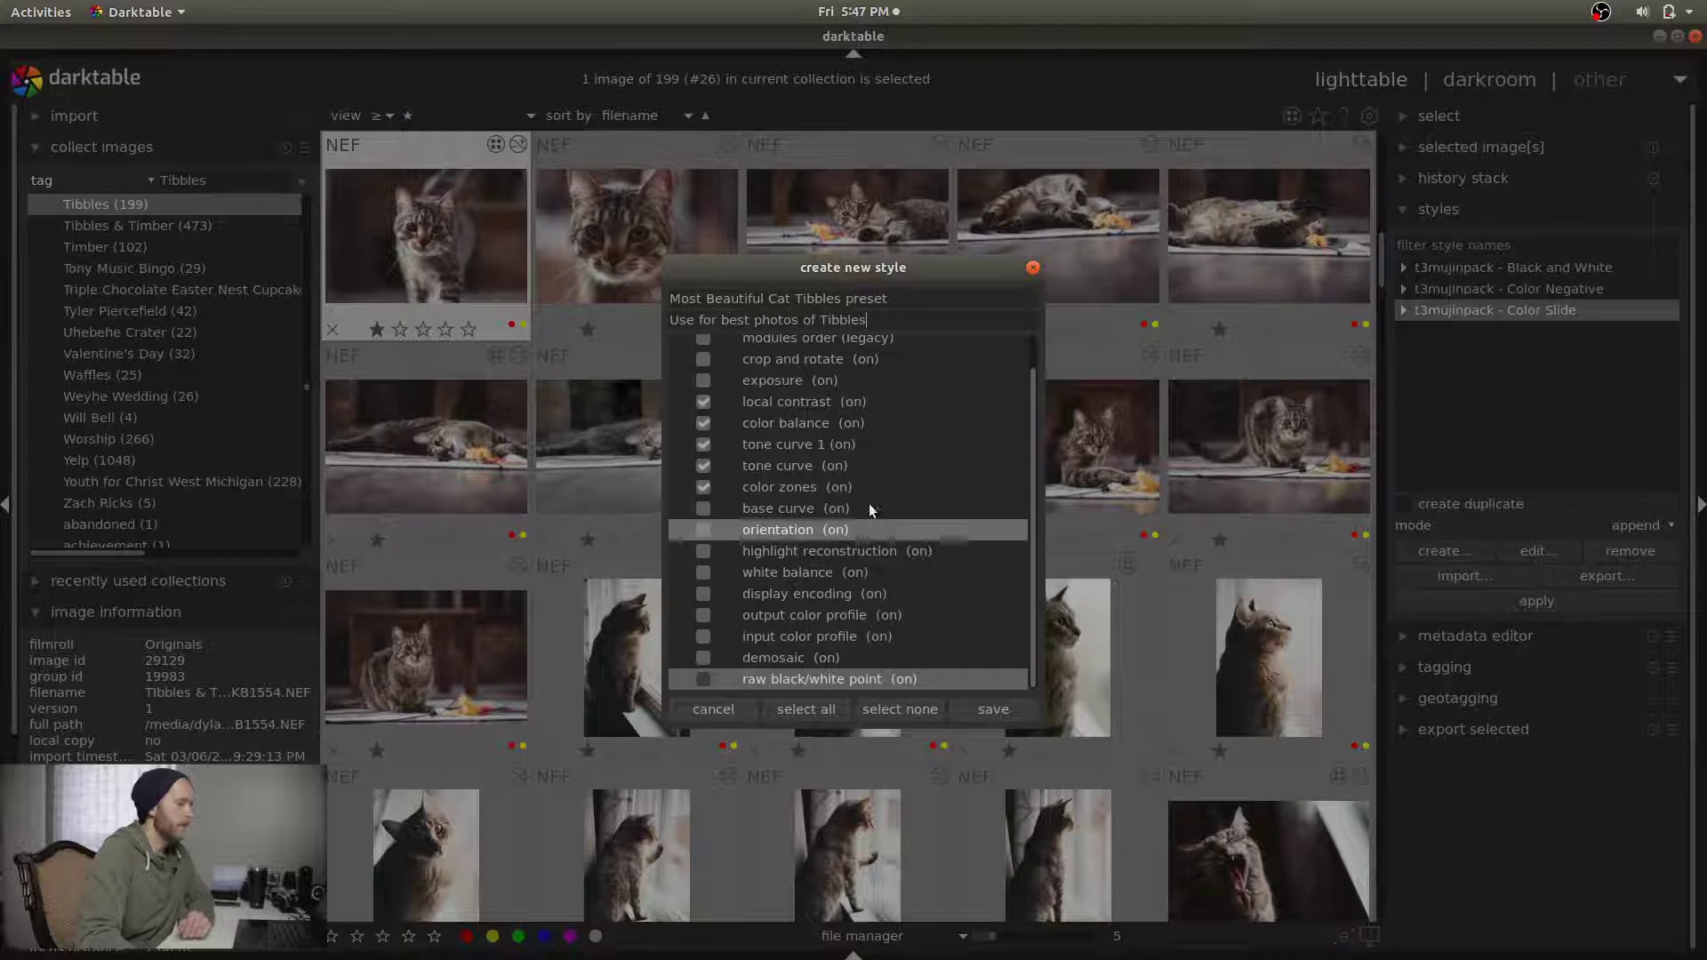
click(978, 711)
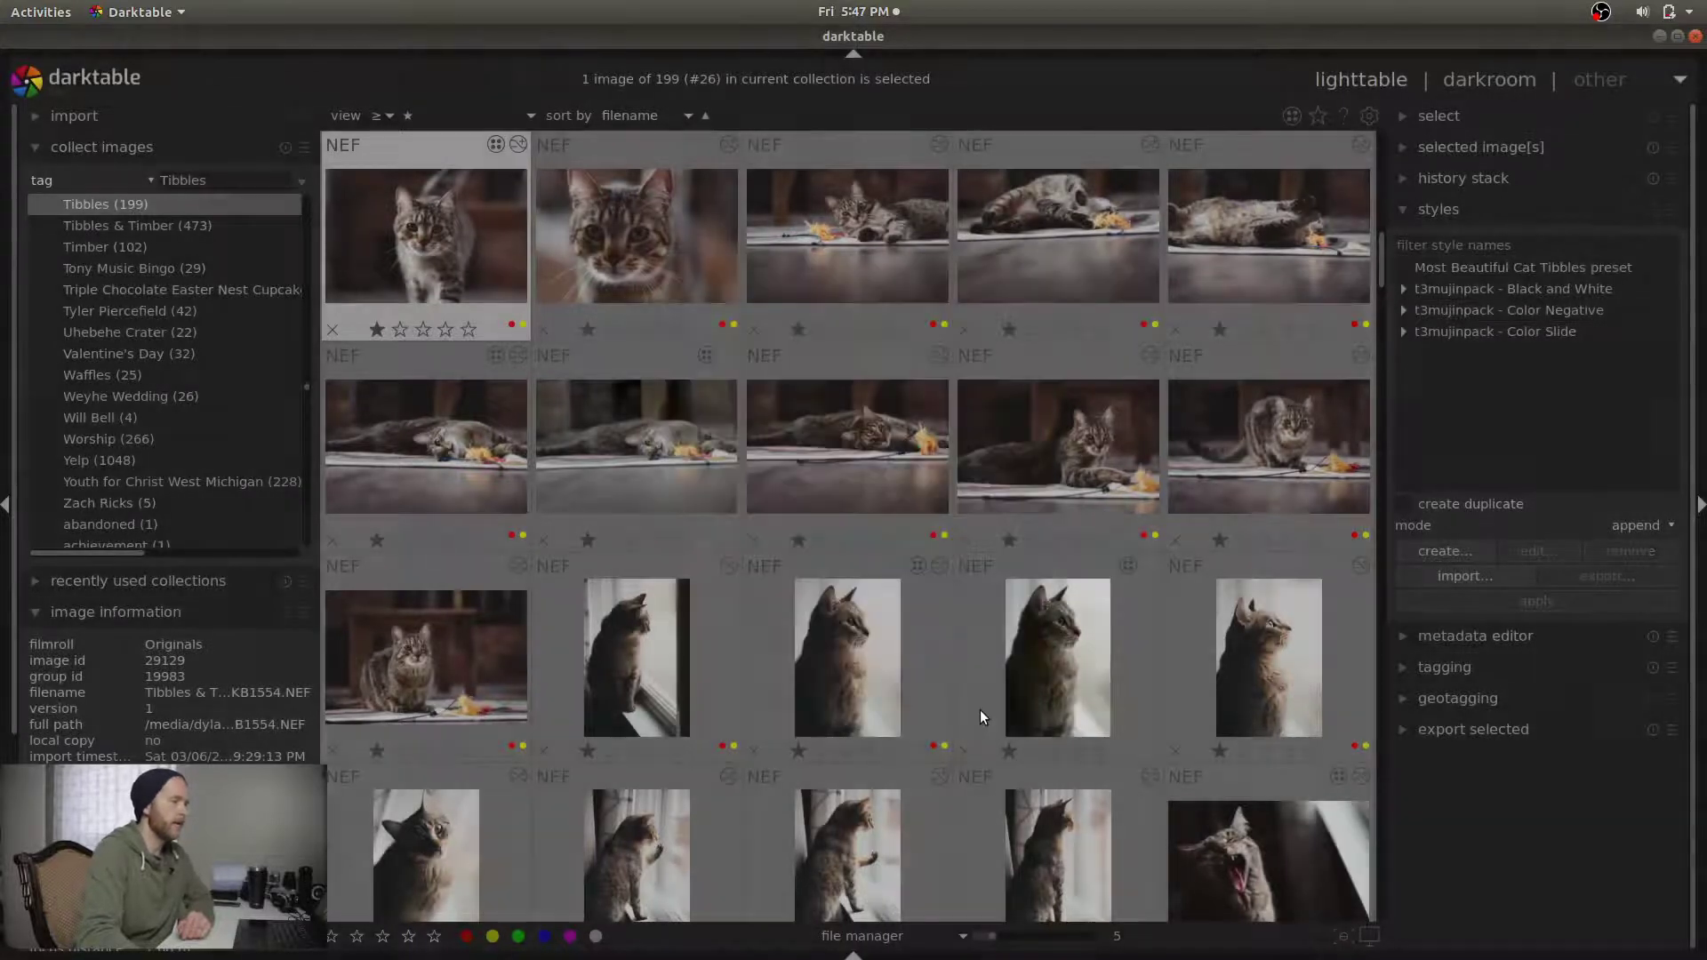
Prefix the Tibbles style's name with the author's name and ' | ', then save it
click(1470, 274)
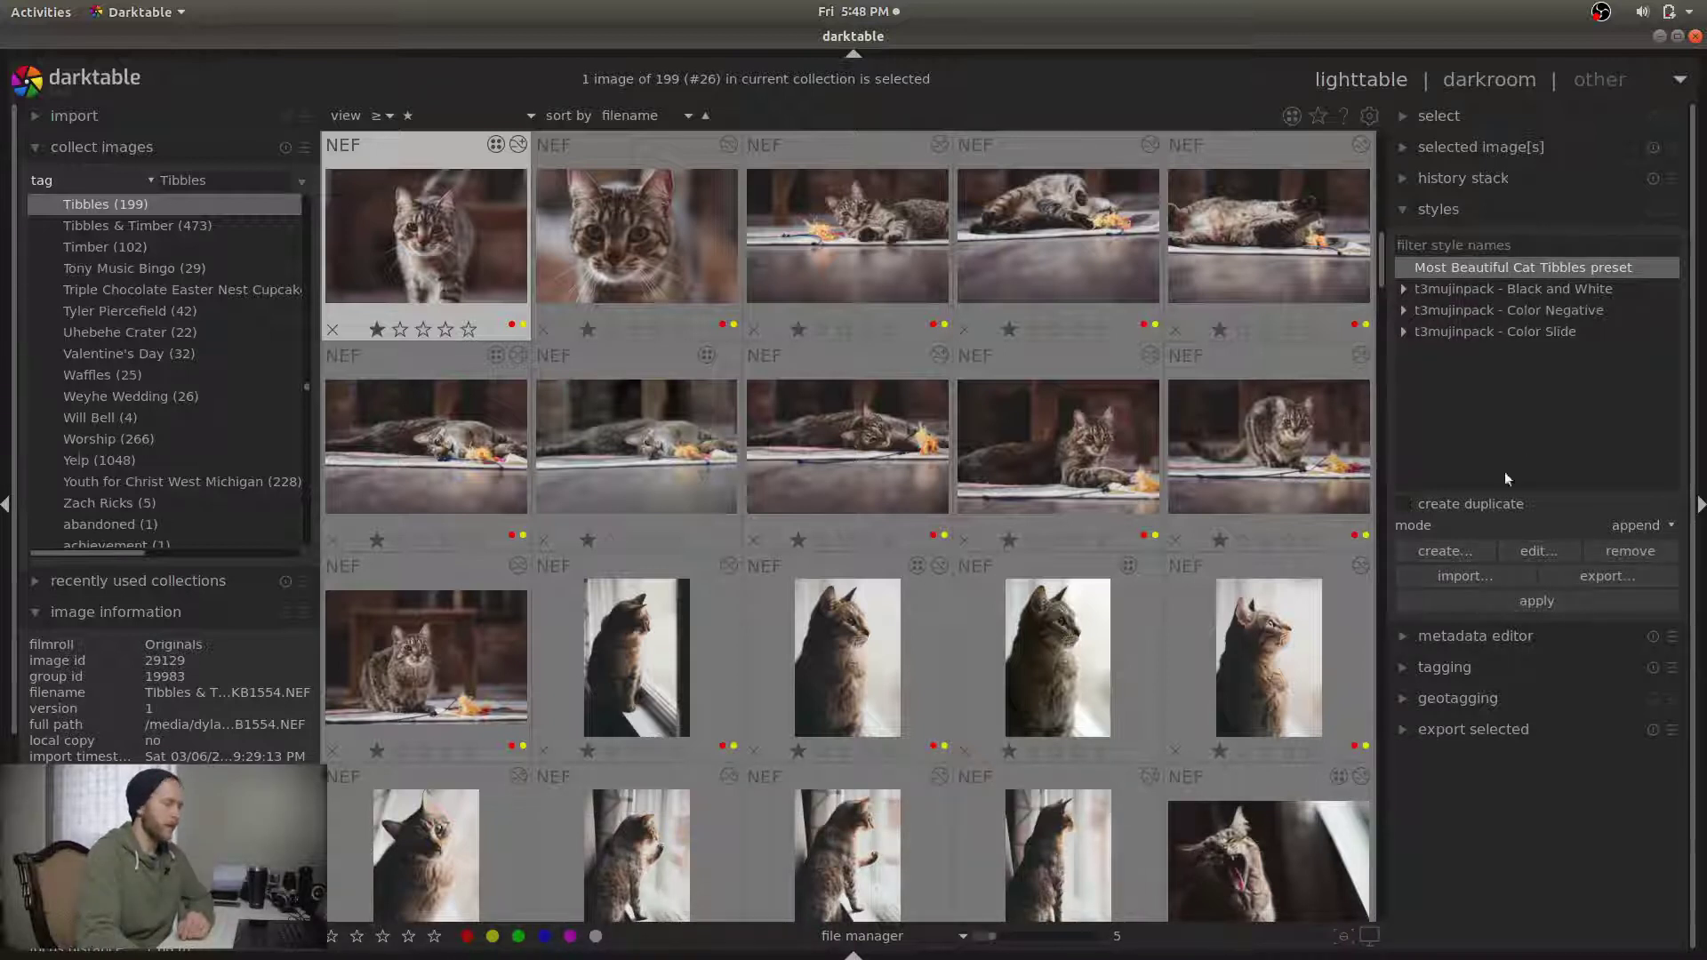
click(1532, 552)
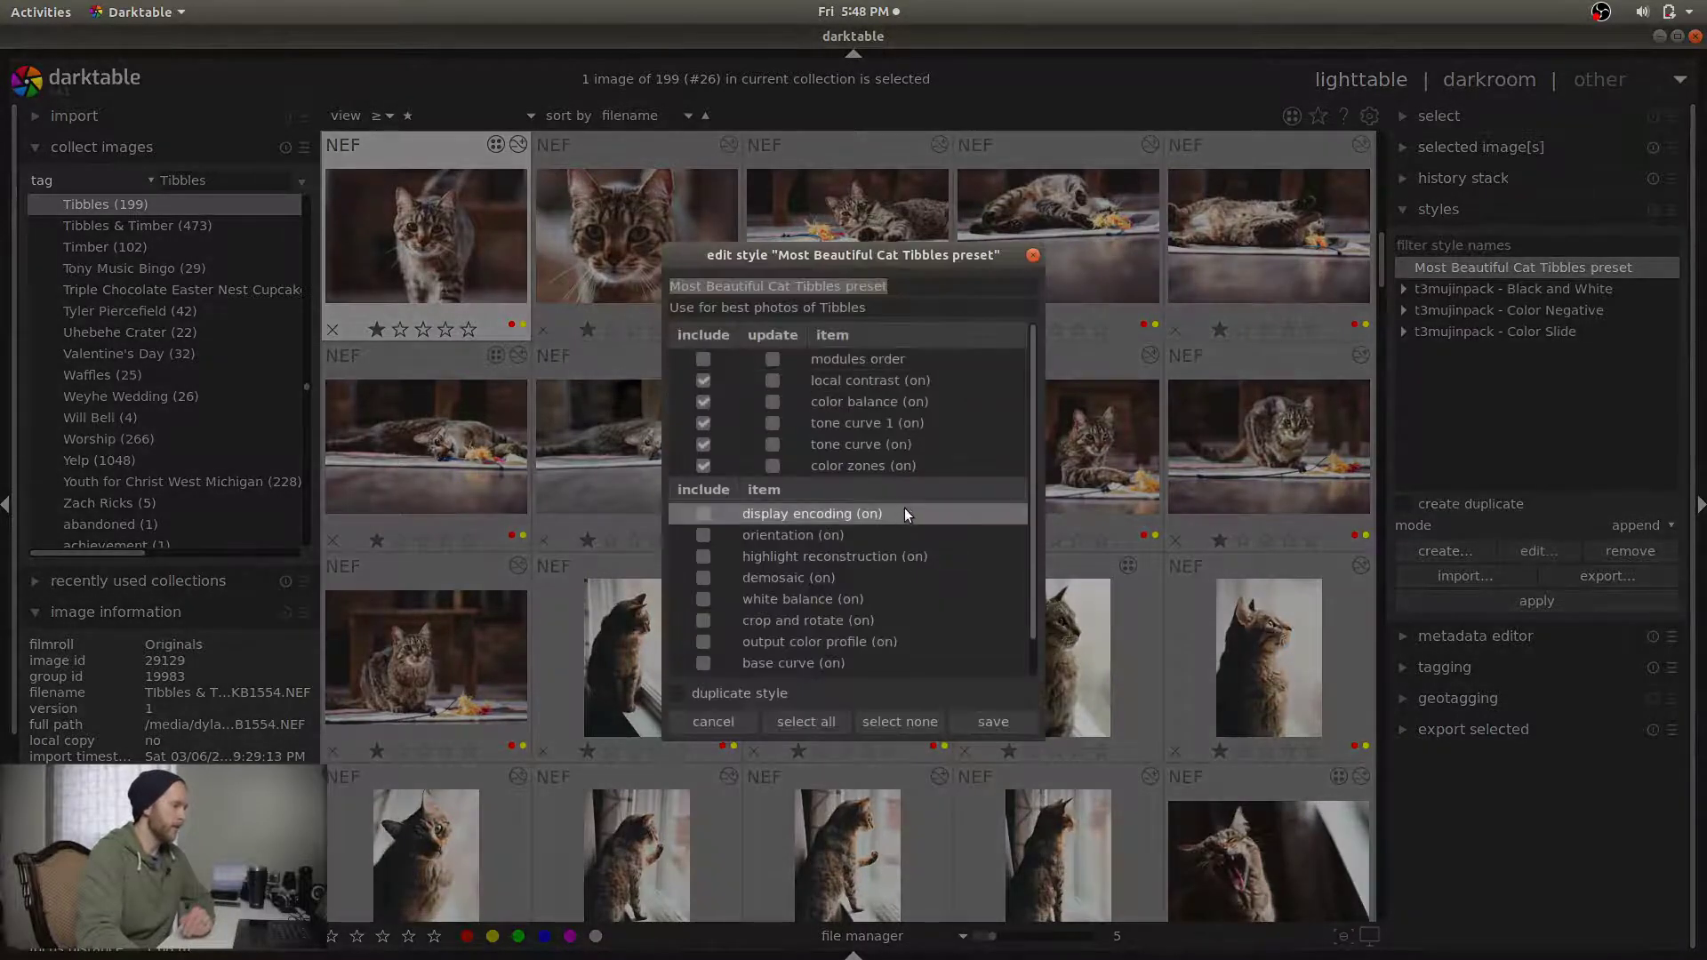
click(914, 288)
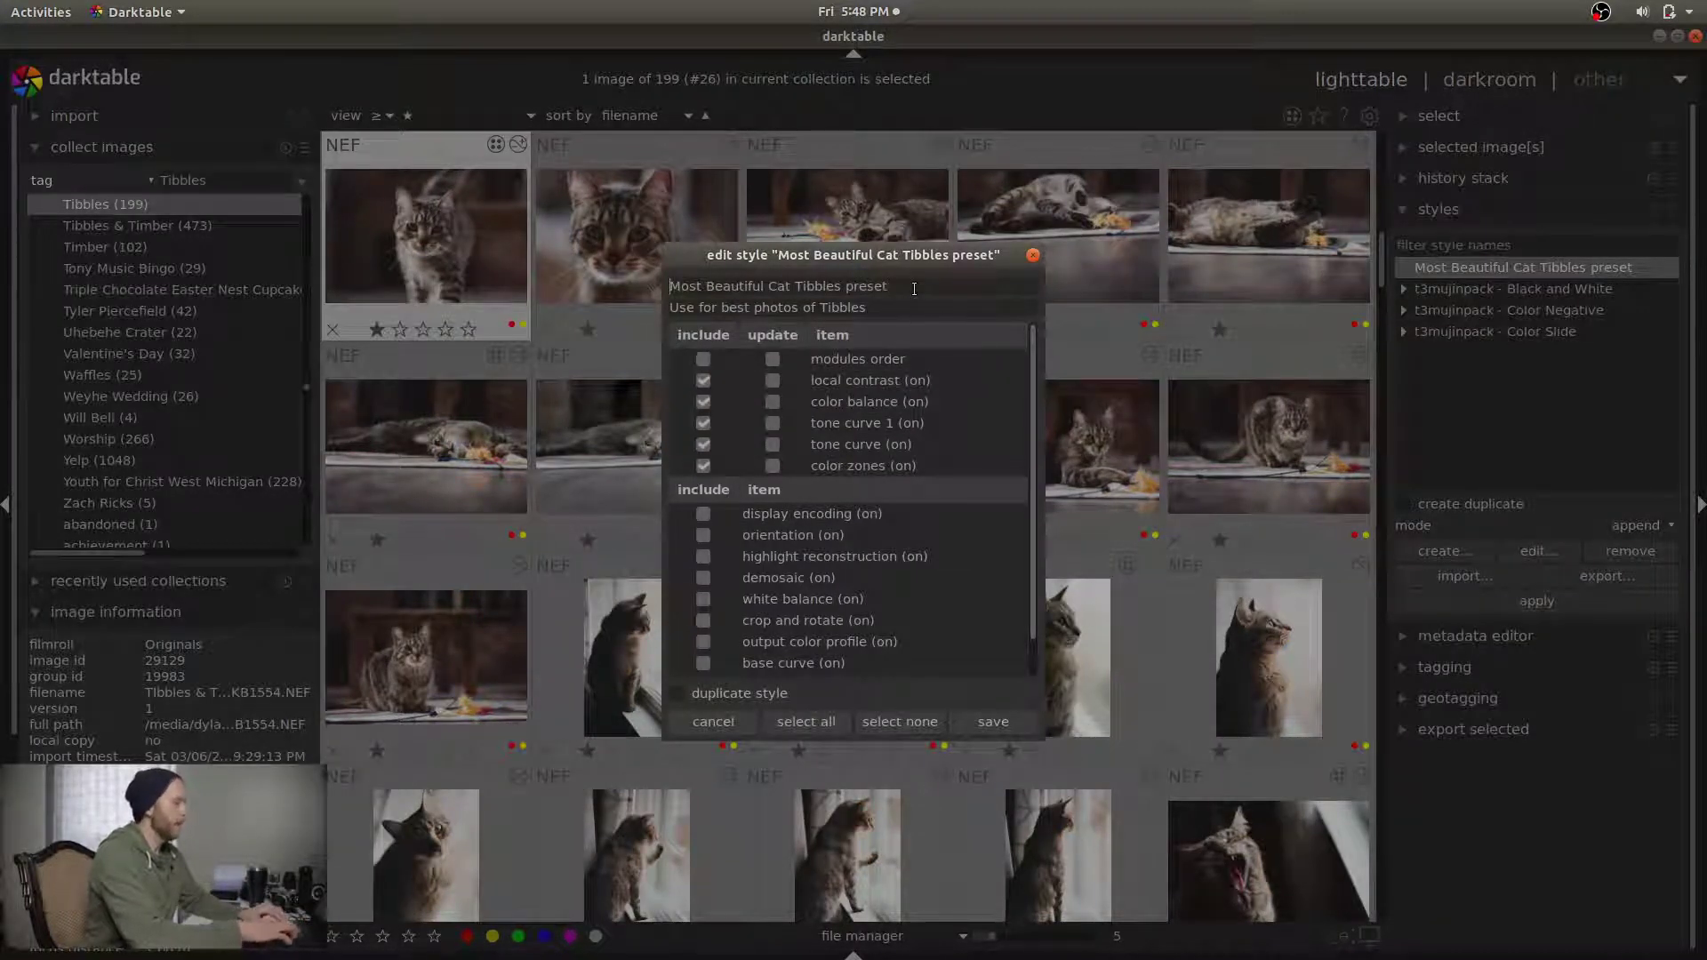
text(Dylan )
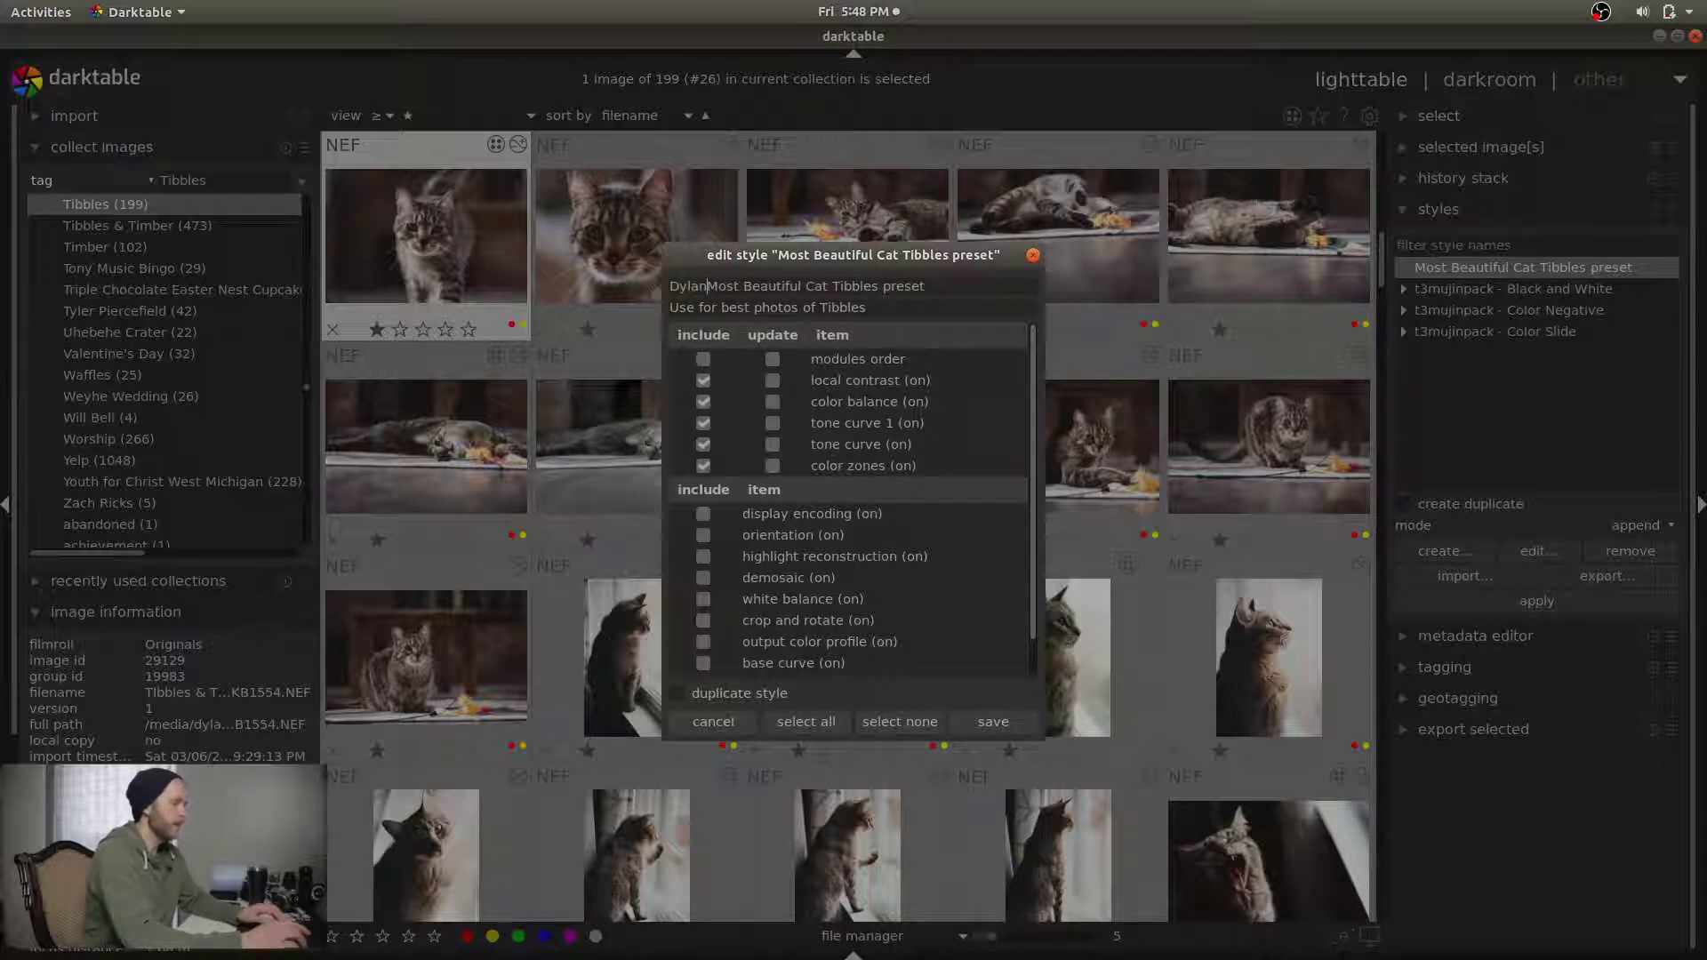
text(|)
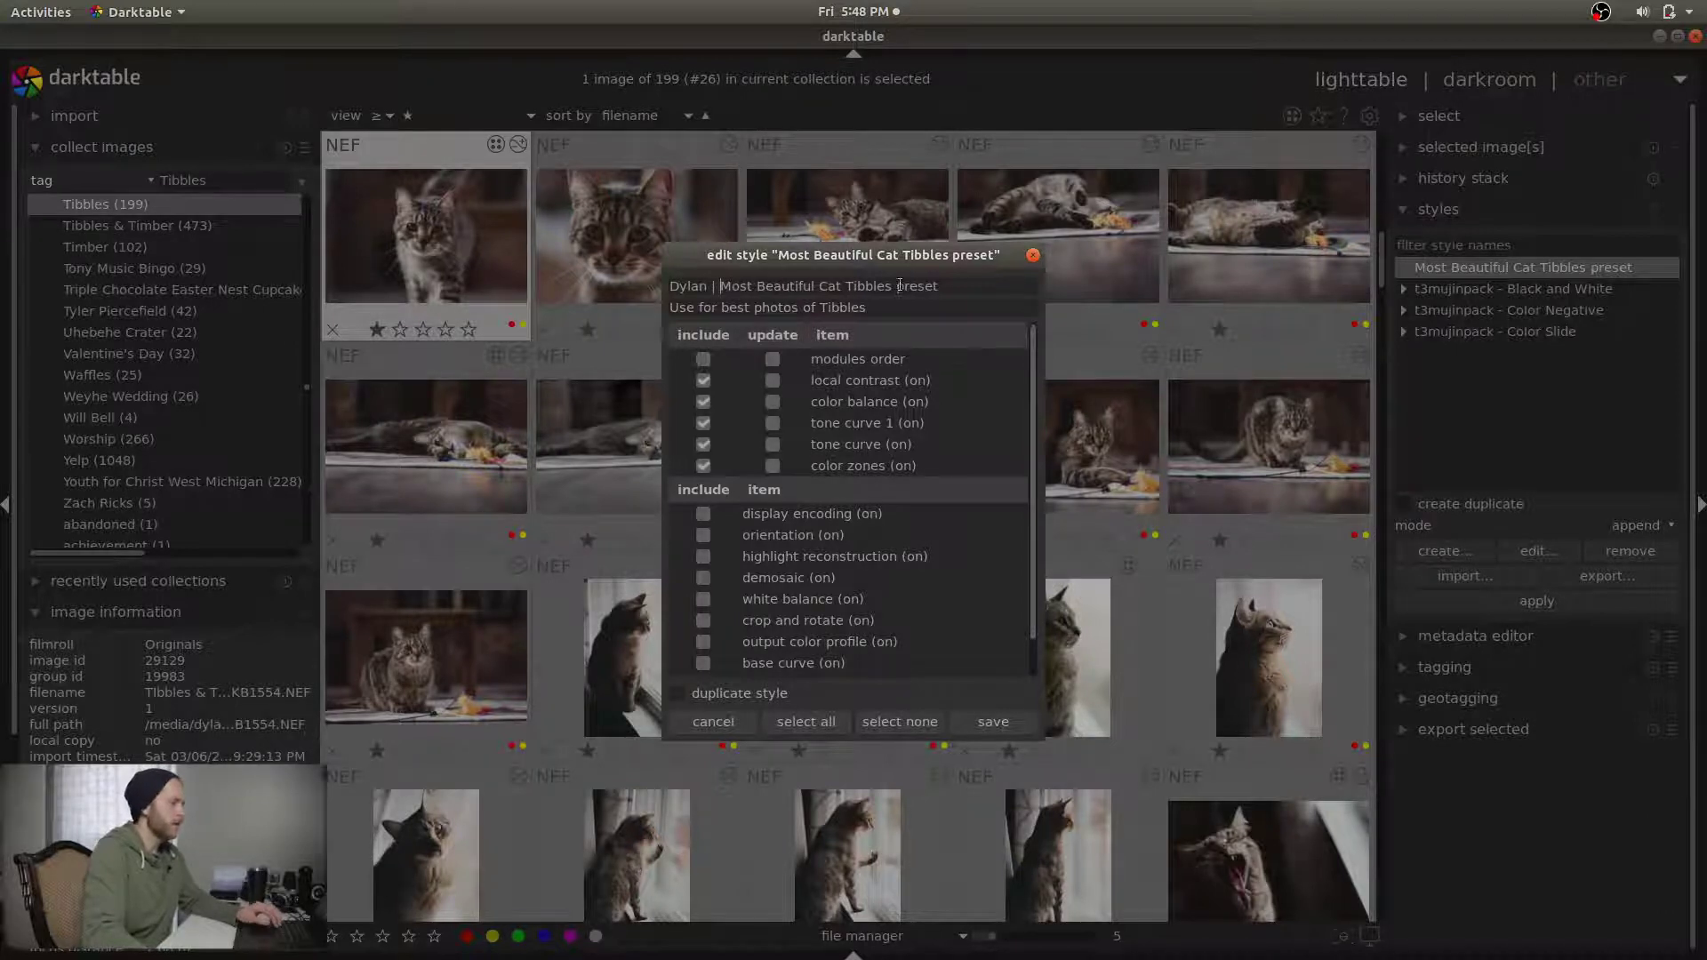
drag(720, 287, 637, 290)
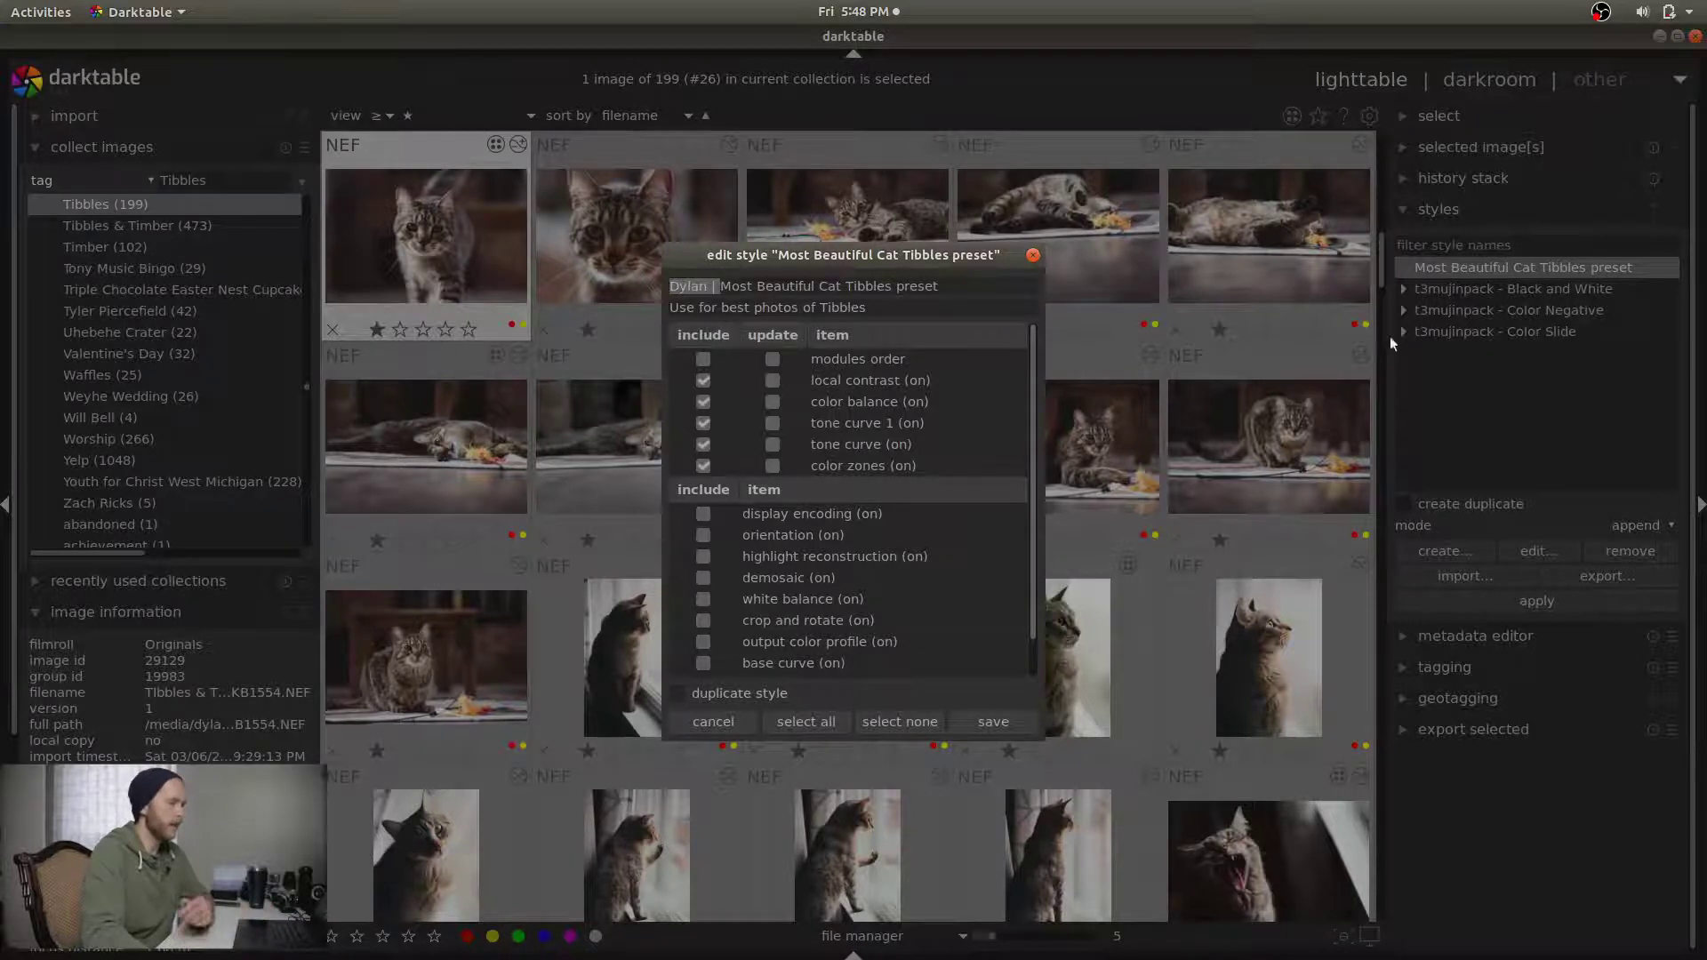
click(1028, 720)
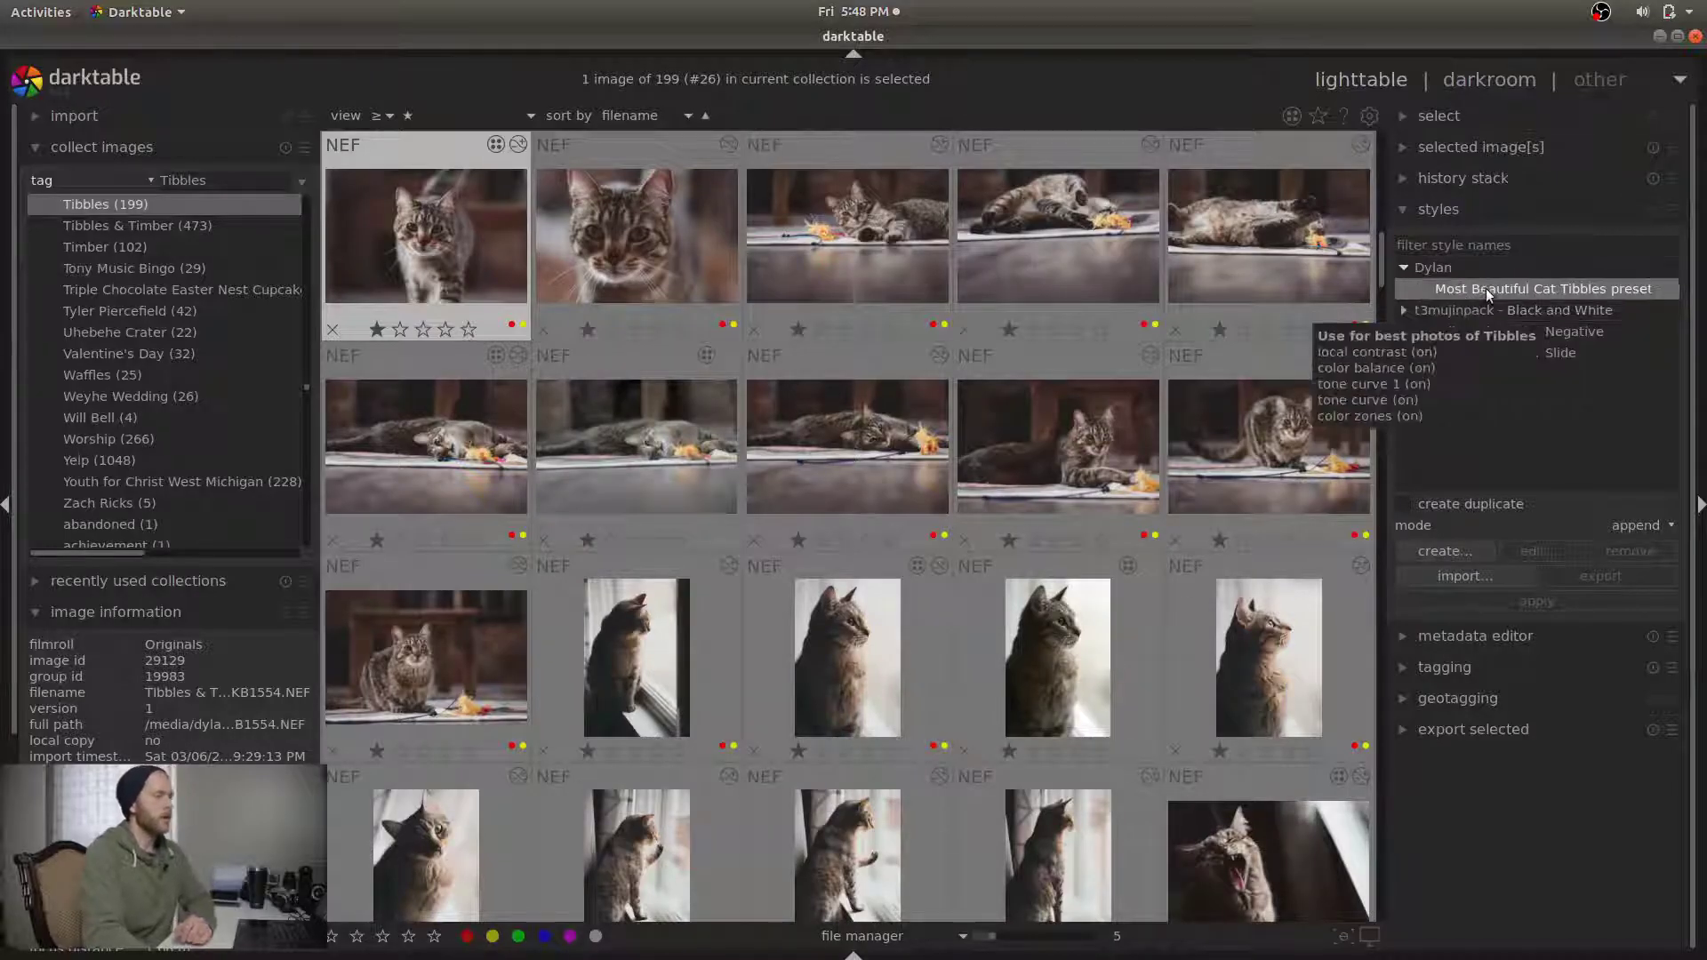
Export the Tibbles style as a .dtstyle file into Downloads/Styles export
click(1488, 289)
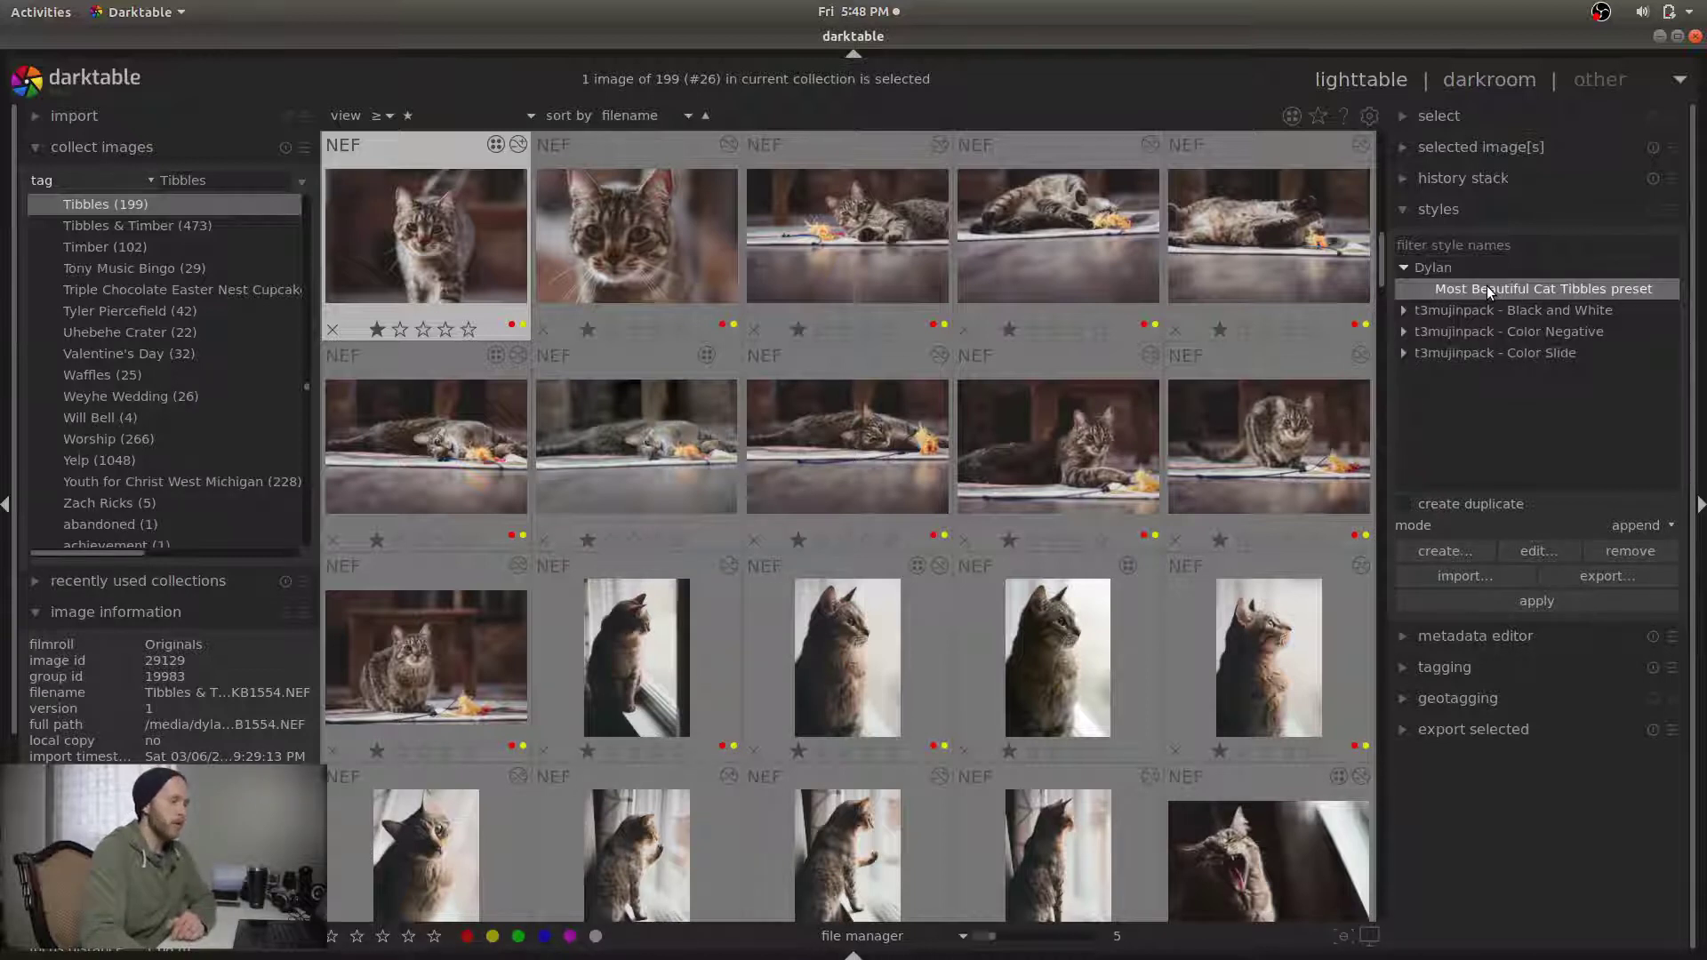
click(1597, 578)
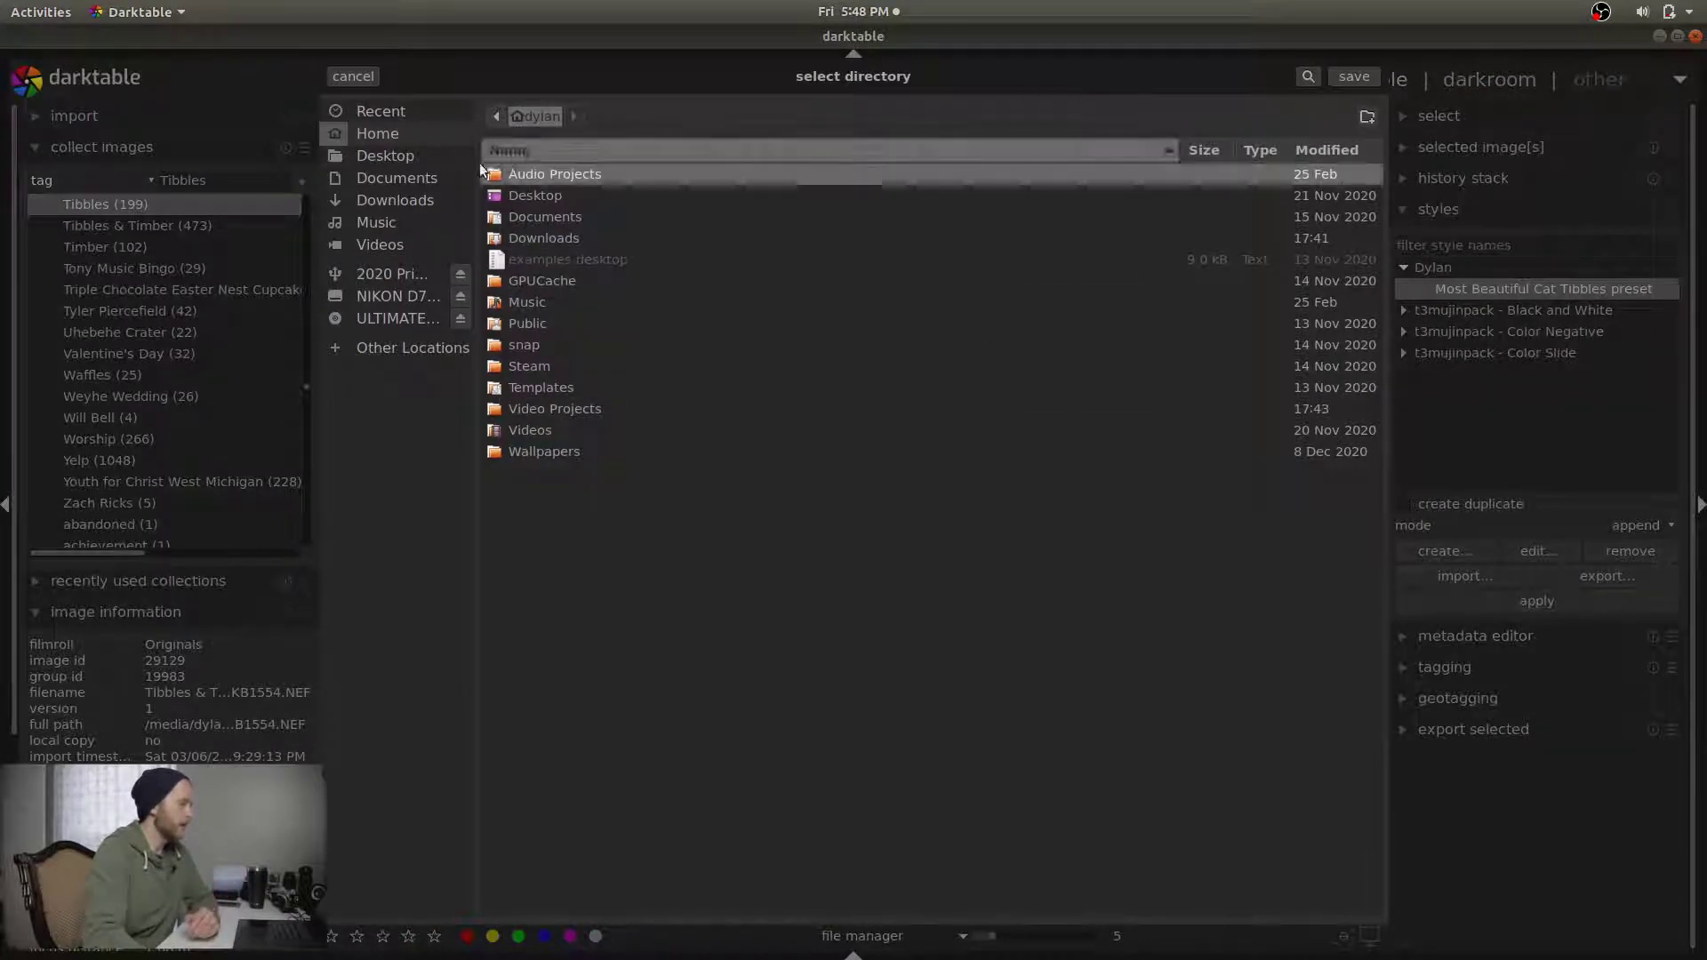
click(406, 200)
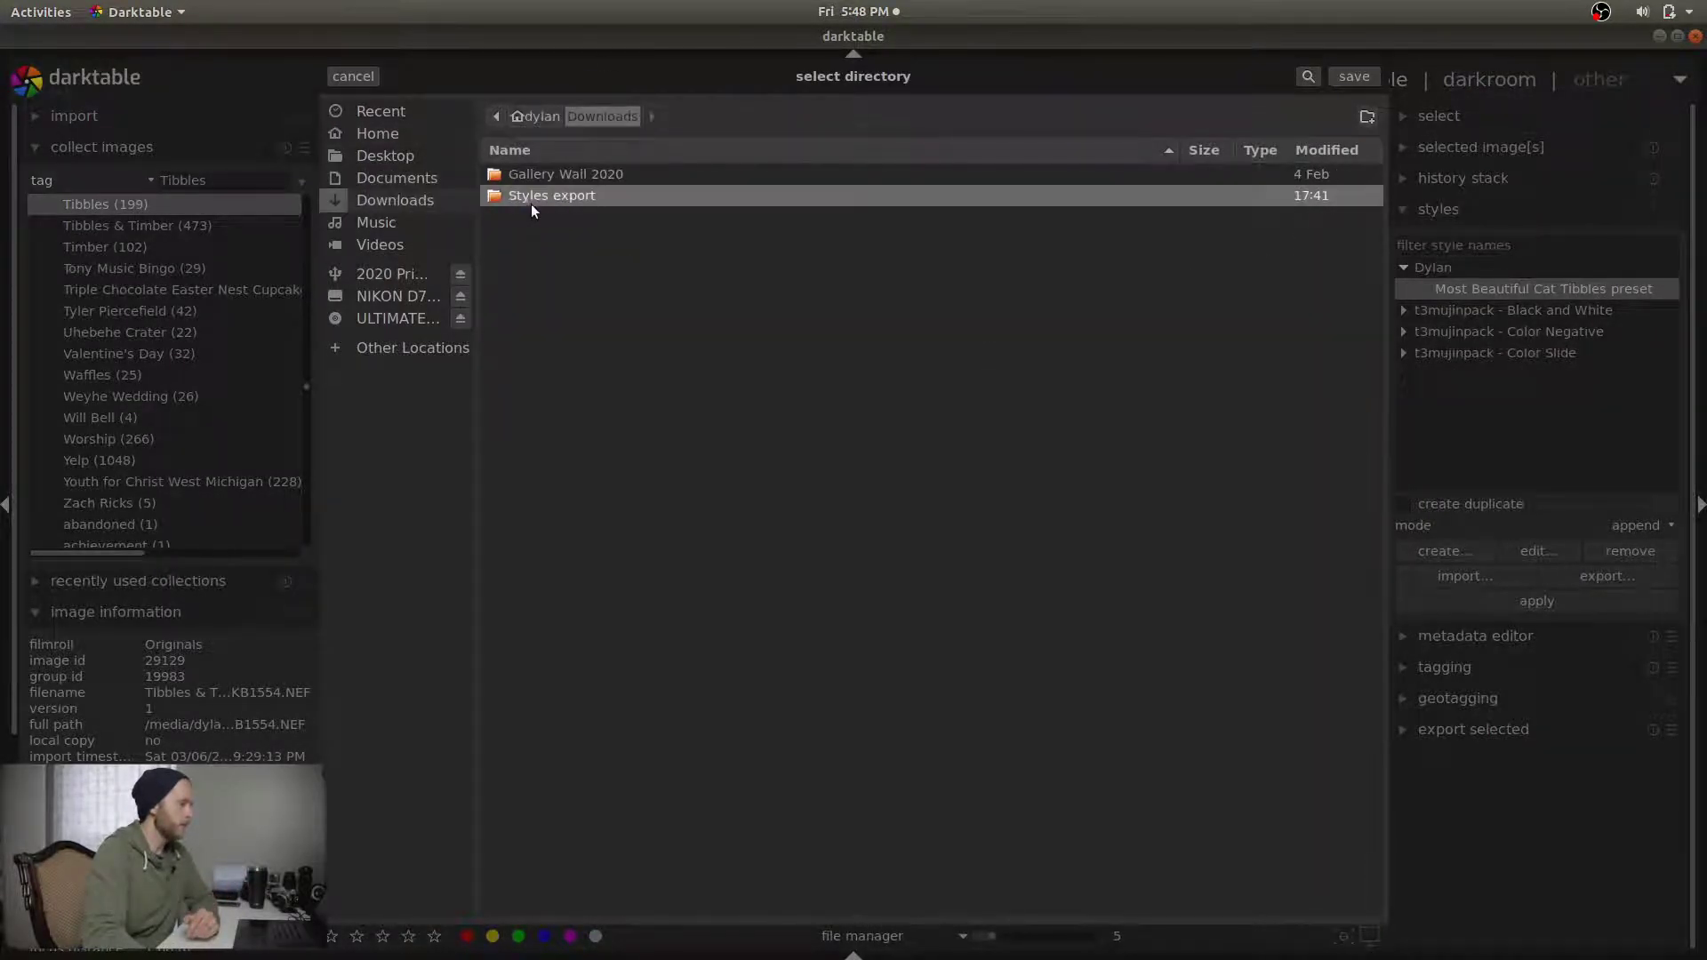
double_click(530, 198)
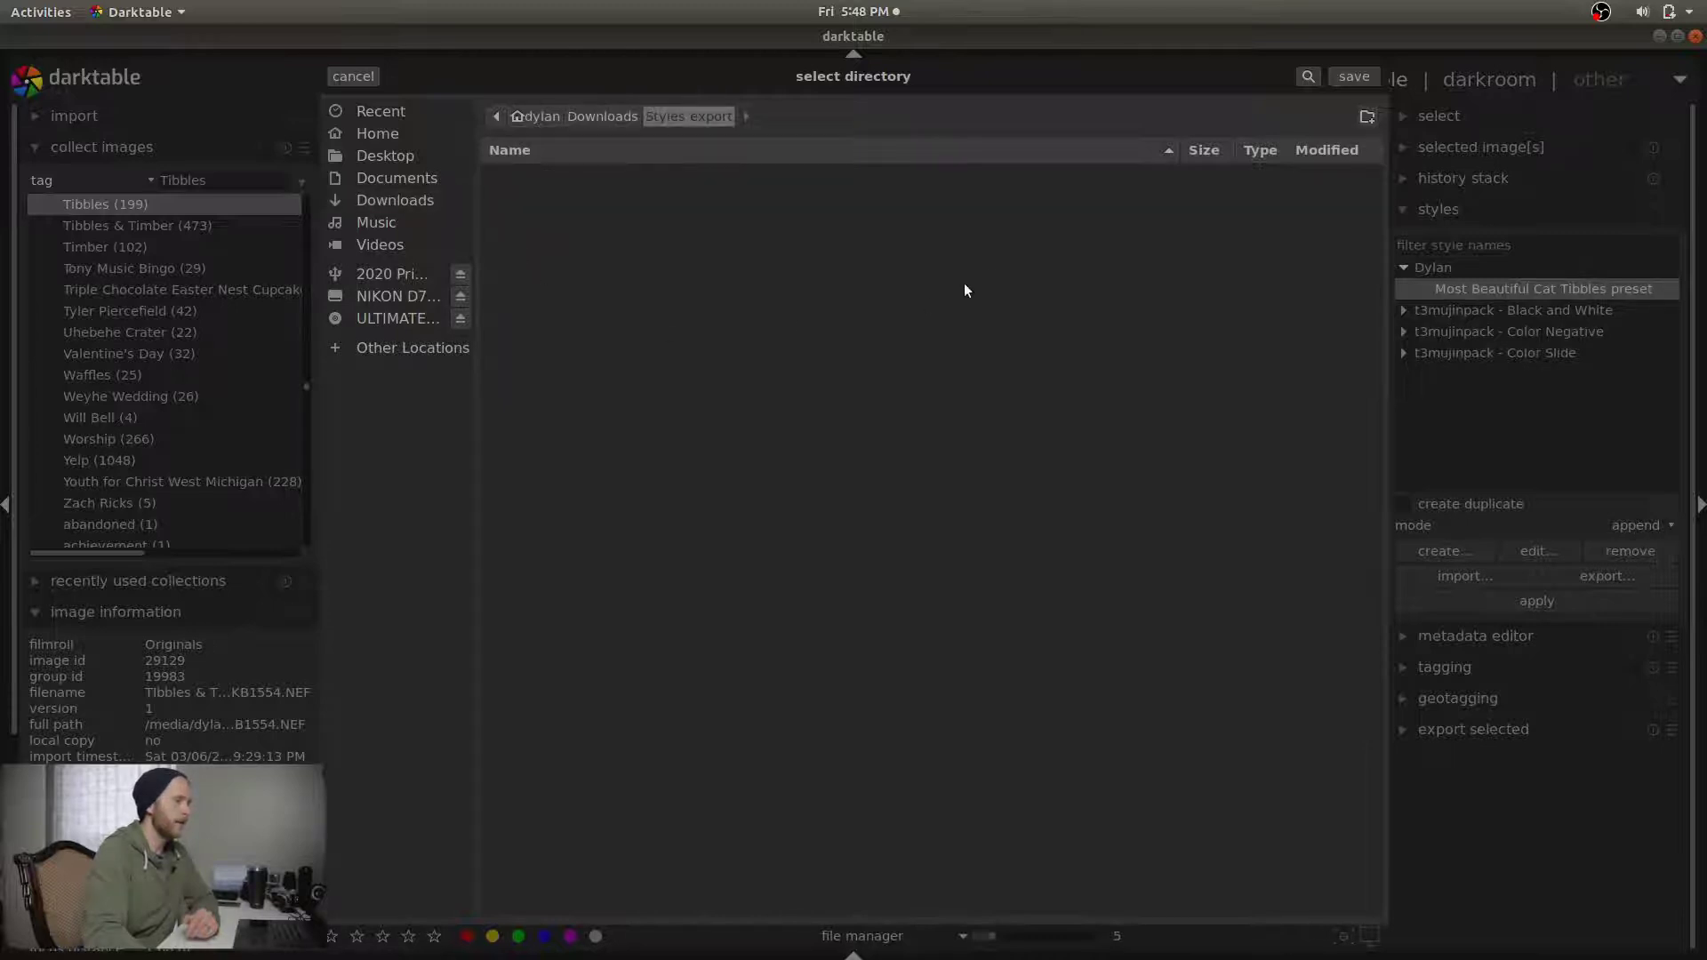
click(1346, 81)
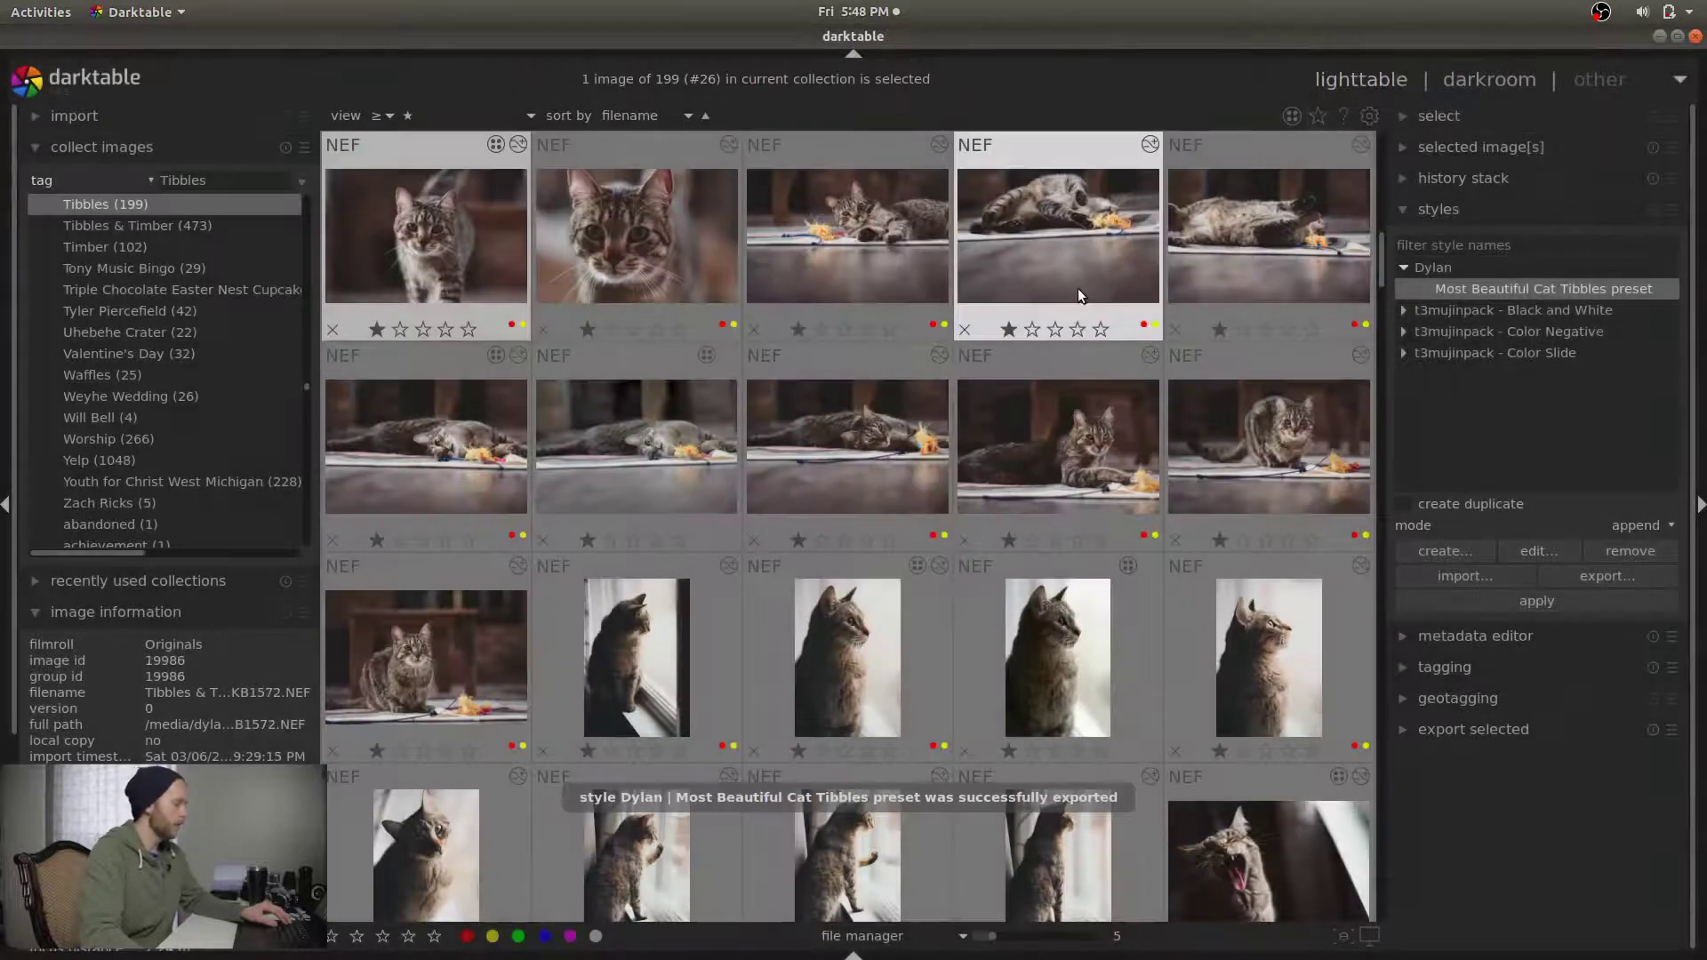
key(alt+Tab)
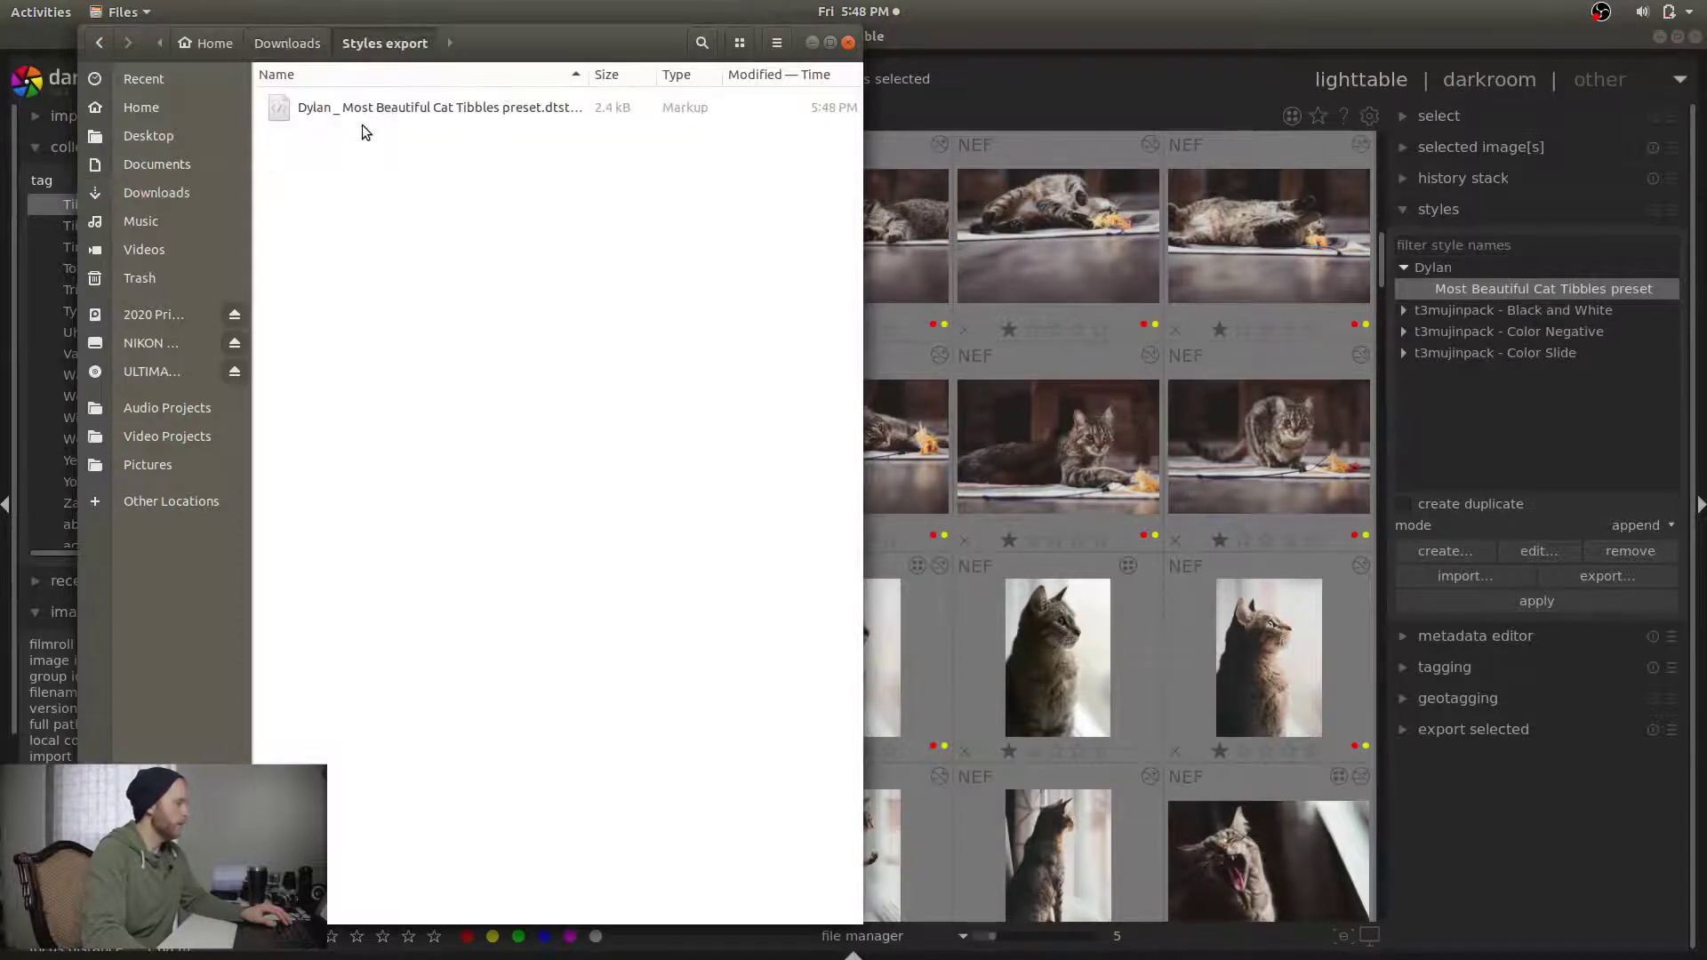
Widen the Name column to reveal the exported file's full name, then return to darktable
drag(597, 78, 650, 76)
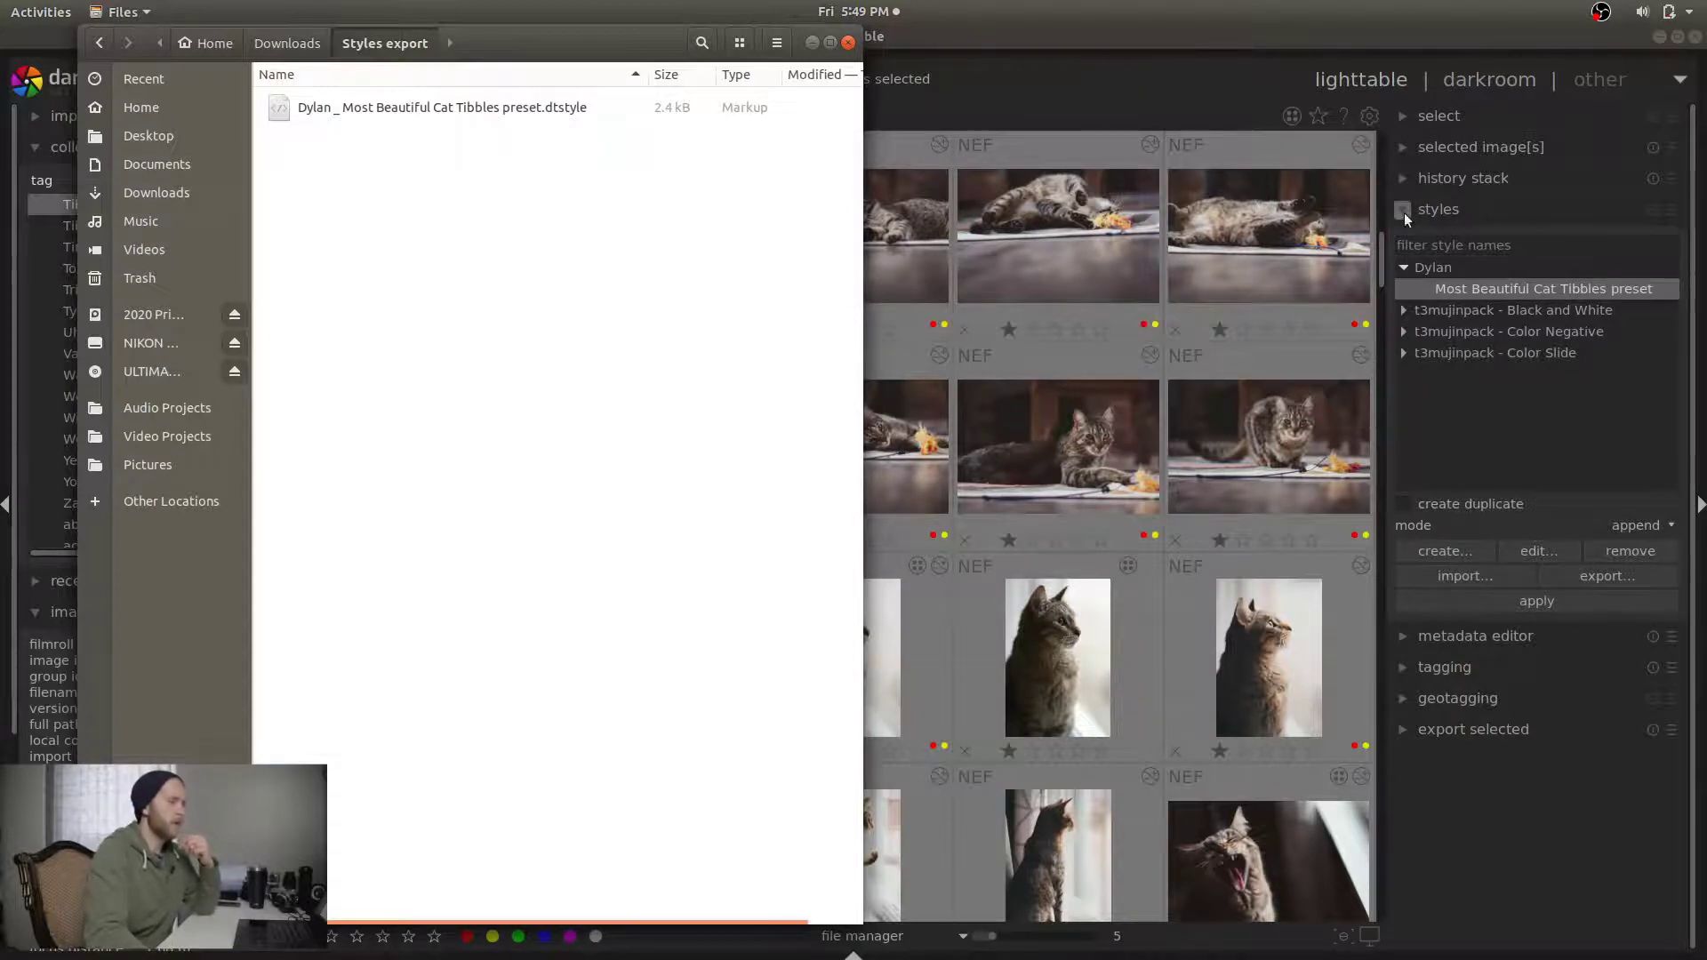
click(1563, 460)
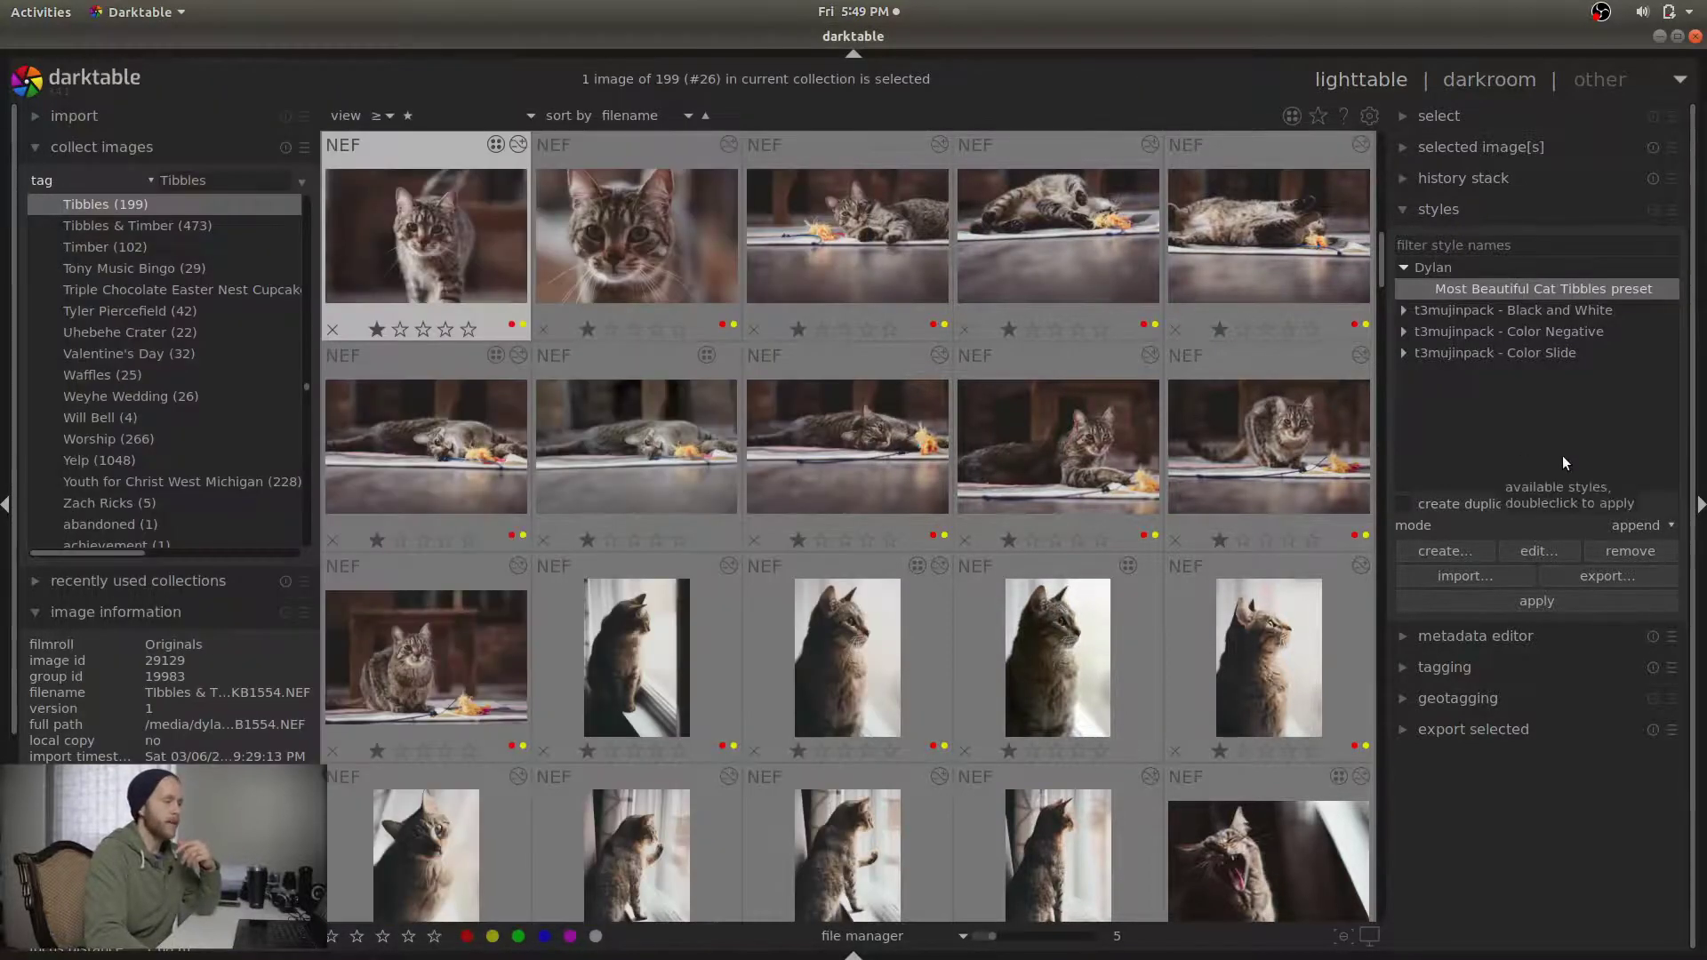
Remove the Most Beautiful Cat Tibbles preset style, confirming with Yes
click(1436, 273)
click(1439, 288)
click(1617, 551)
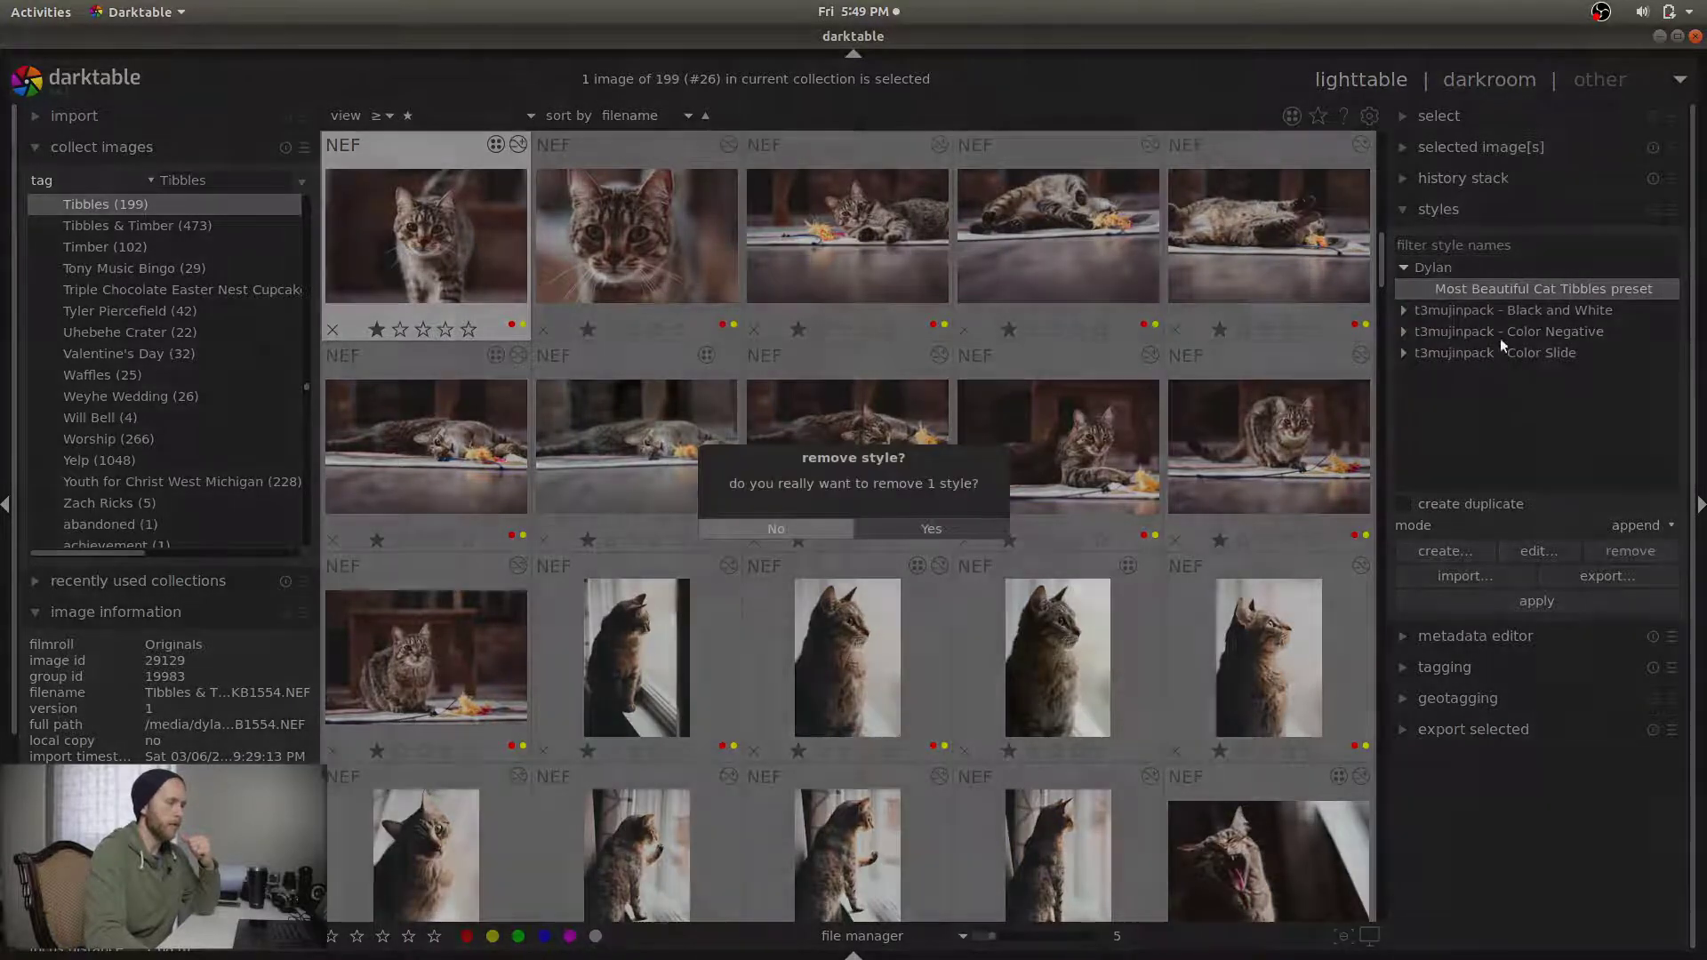
click(898, 528)
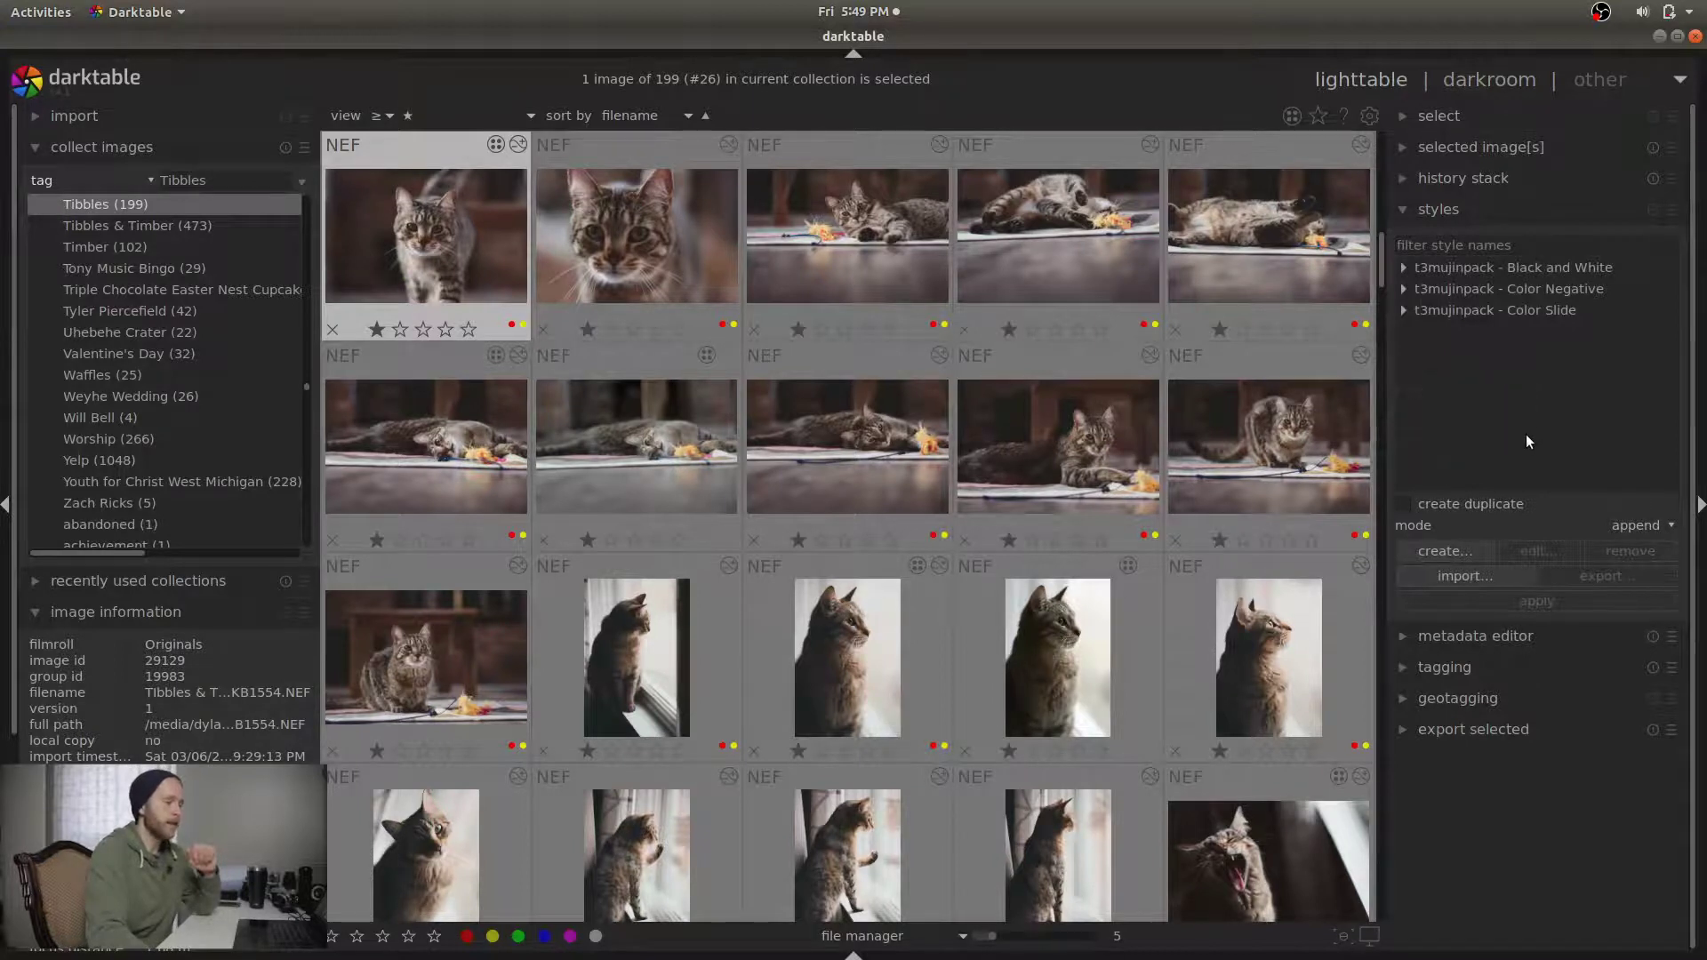
Re-import the style from the .dtstyle file in Downloads/Styles export and expand its group
click(1511, 576)
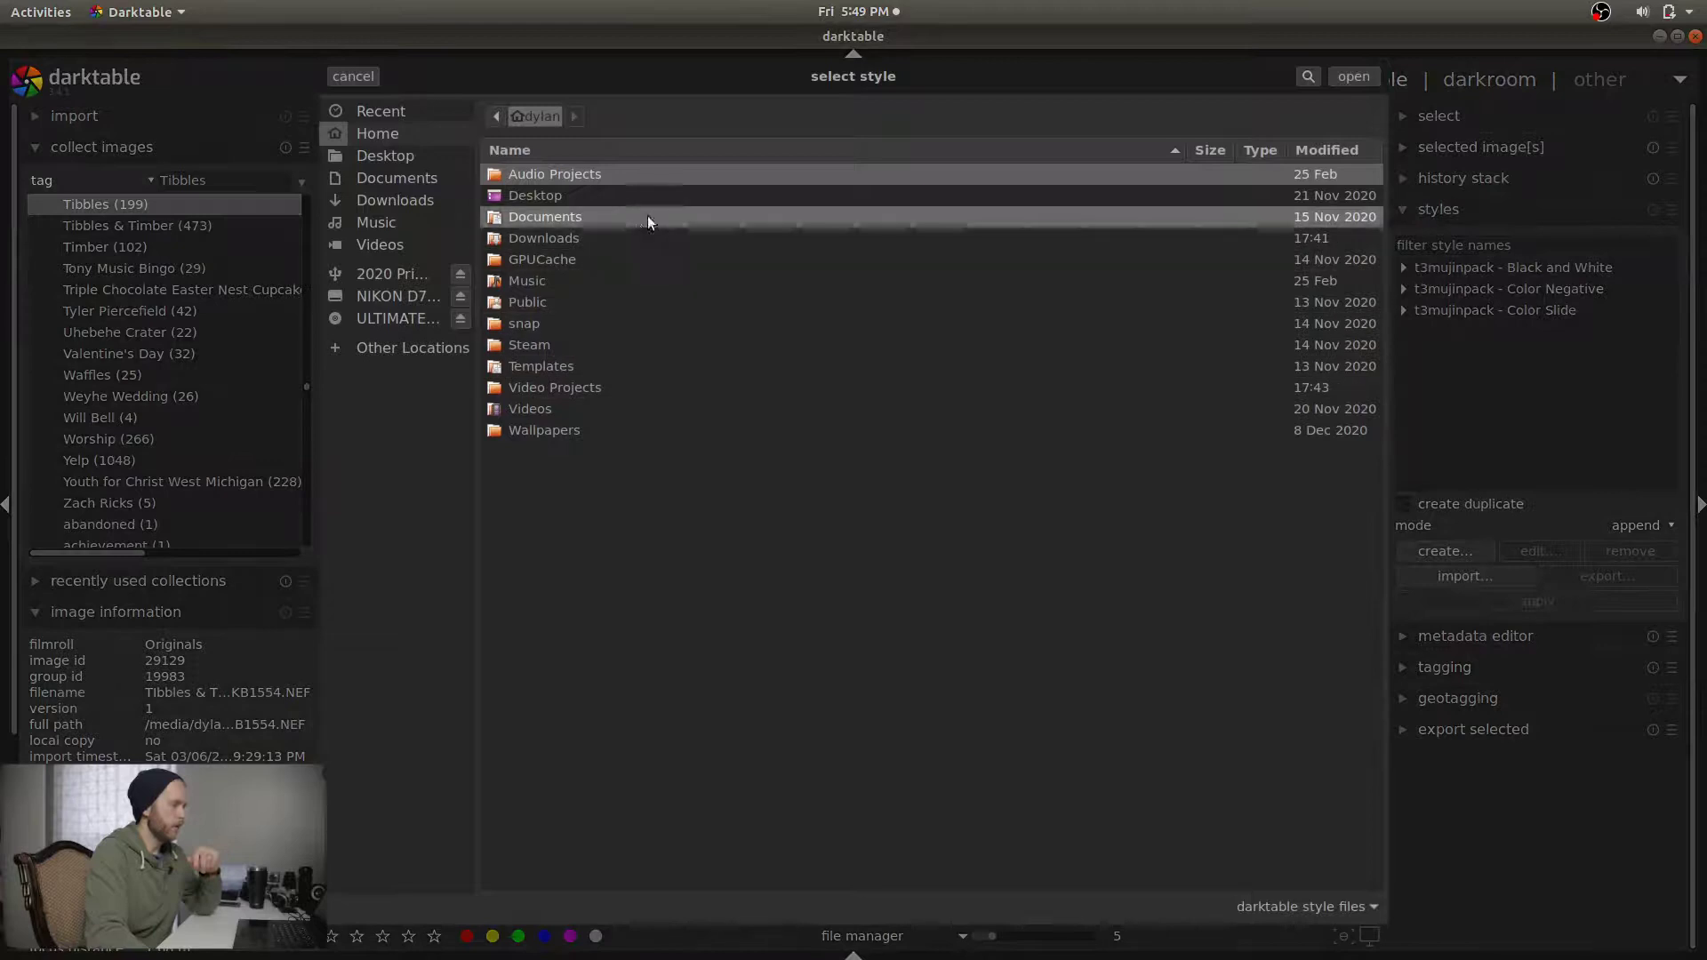
double_click(586, 239)
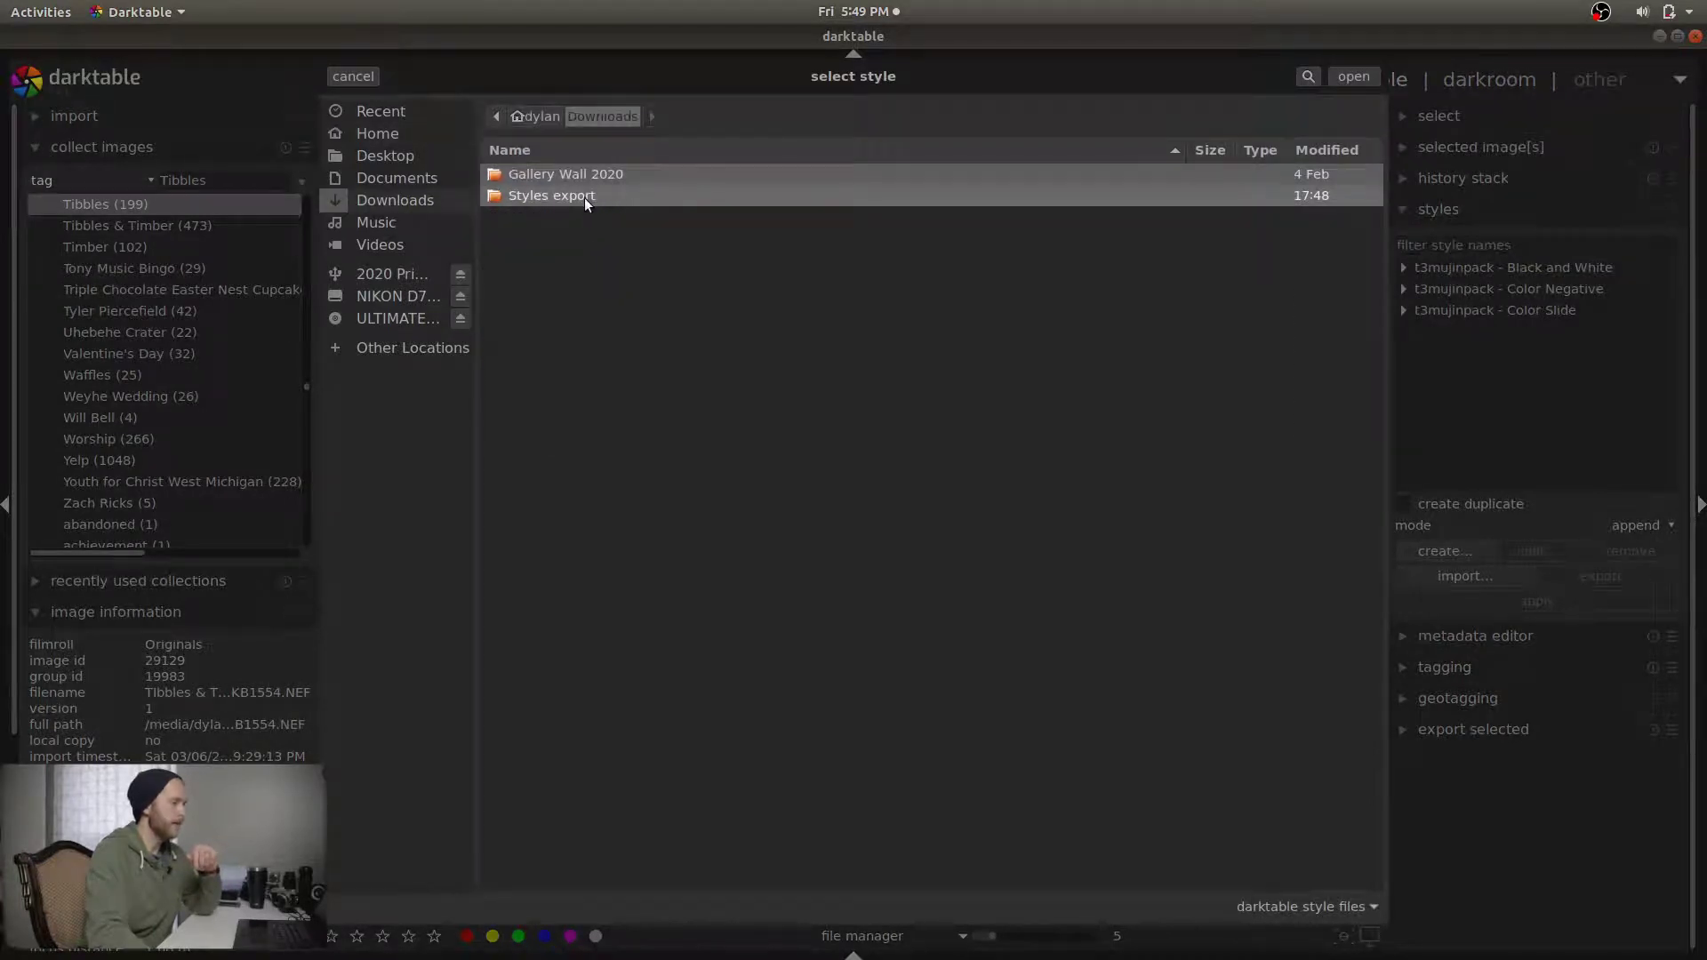
double_click(584, 200)
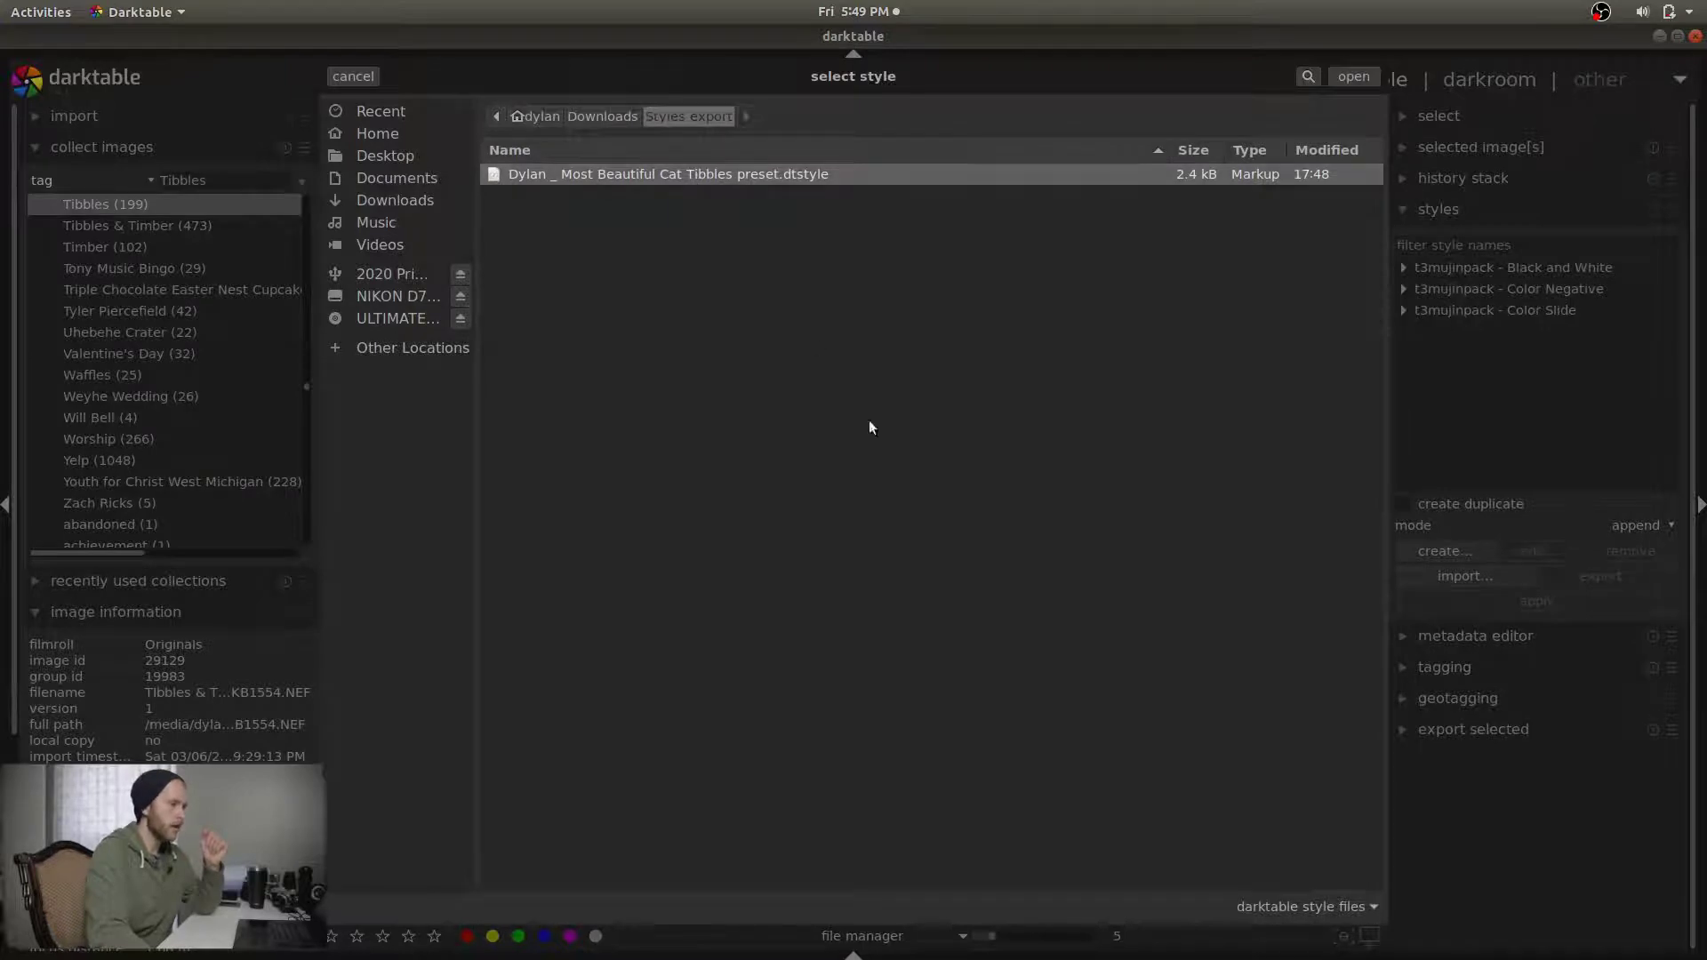
click(1356, 77)
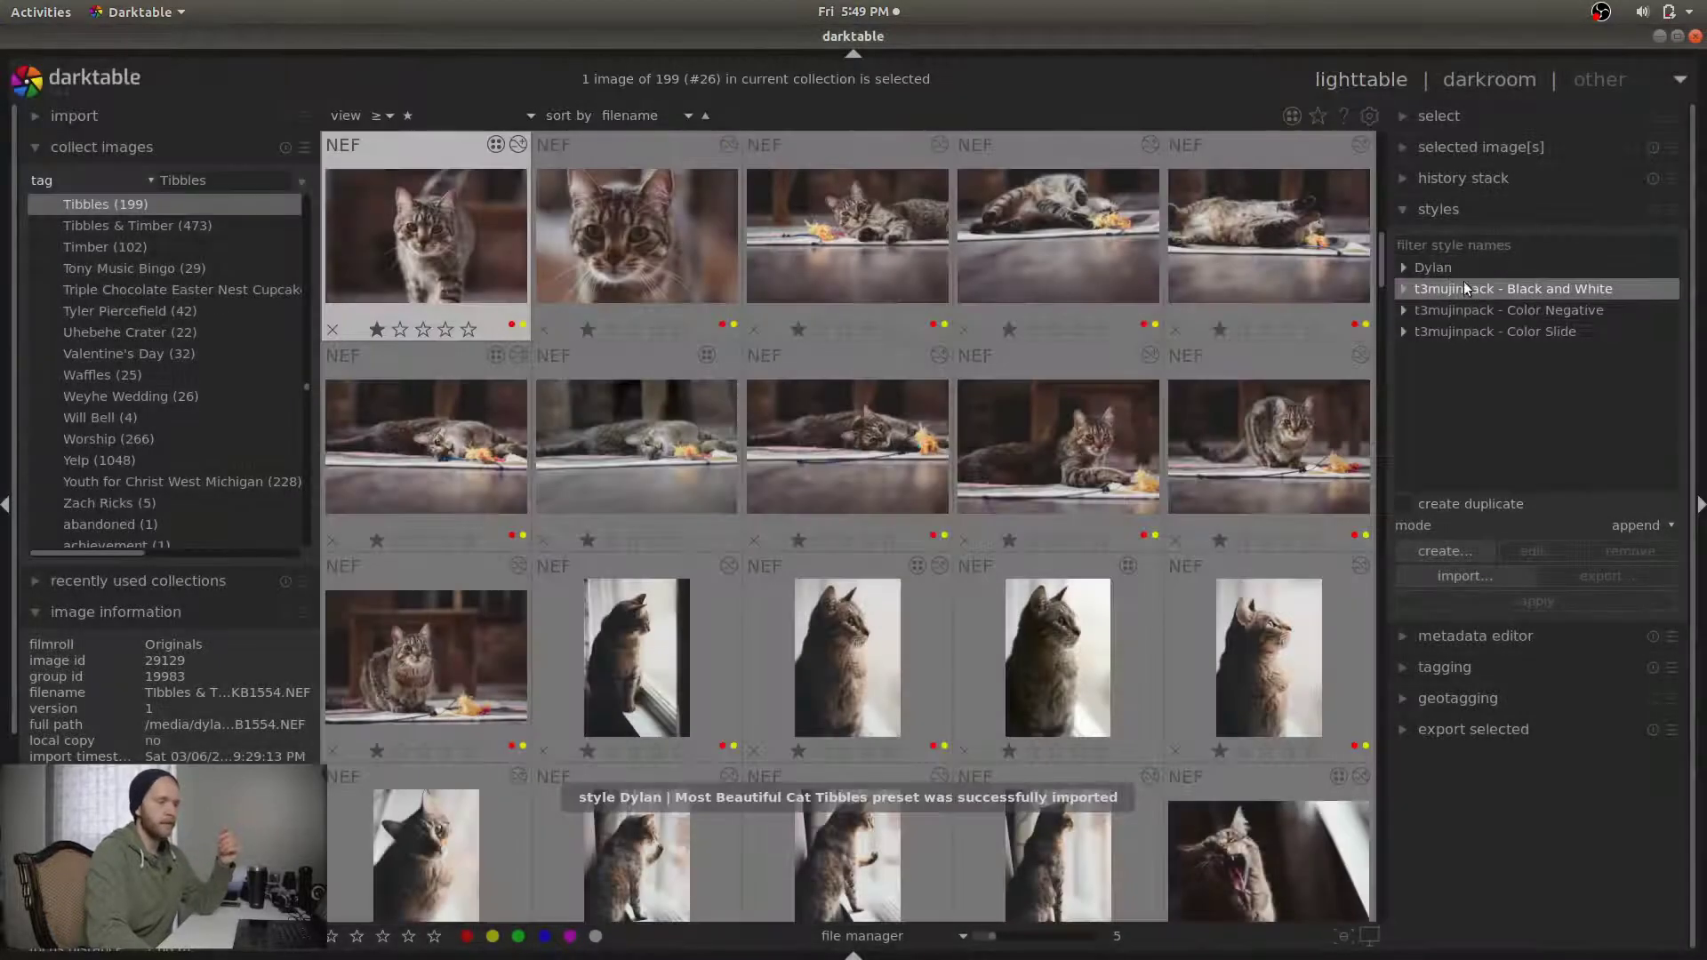
click(1405, 267)
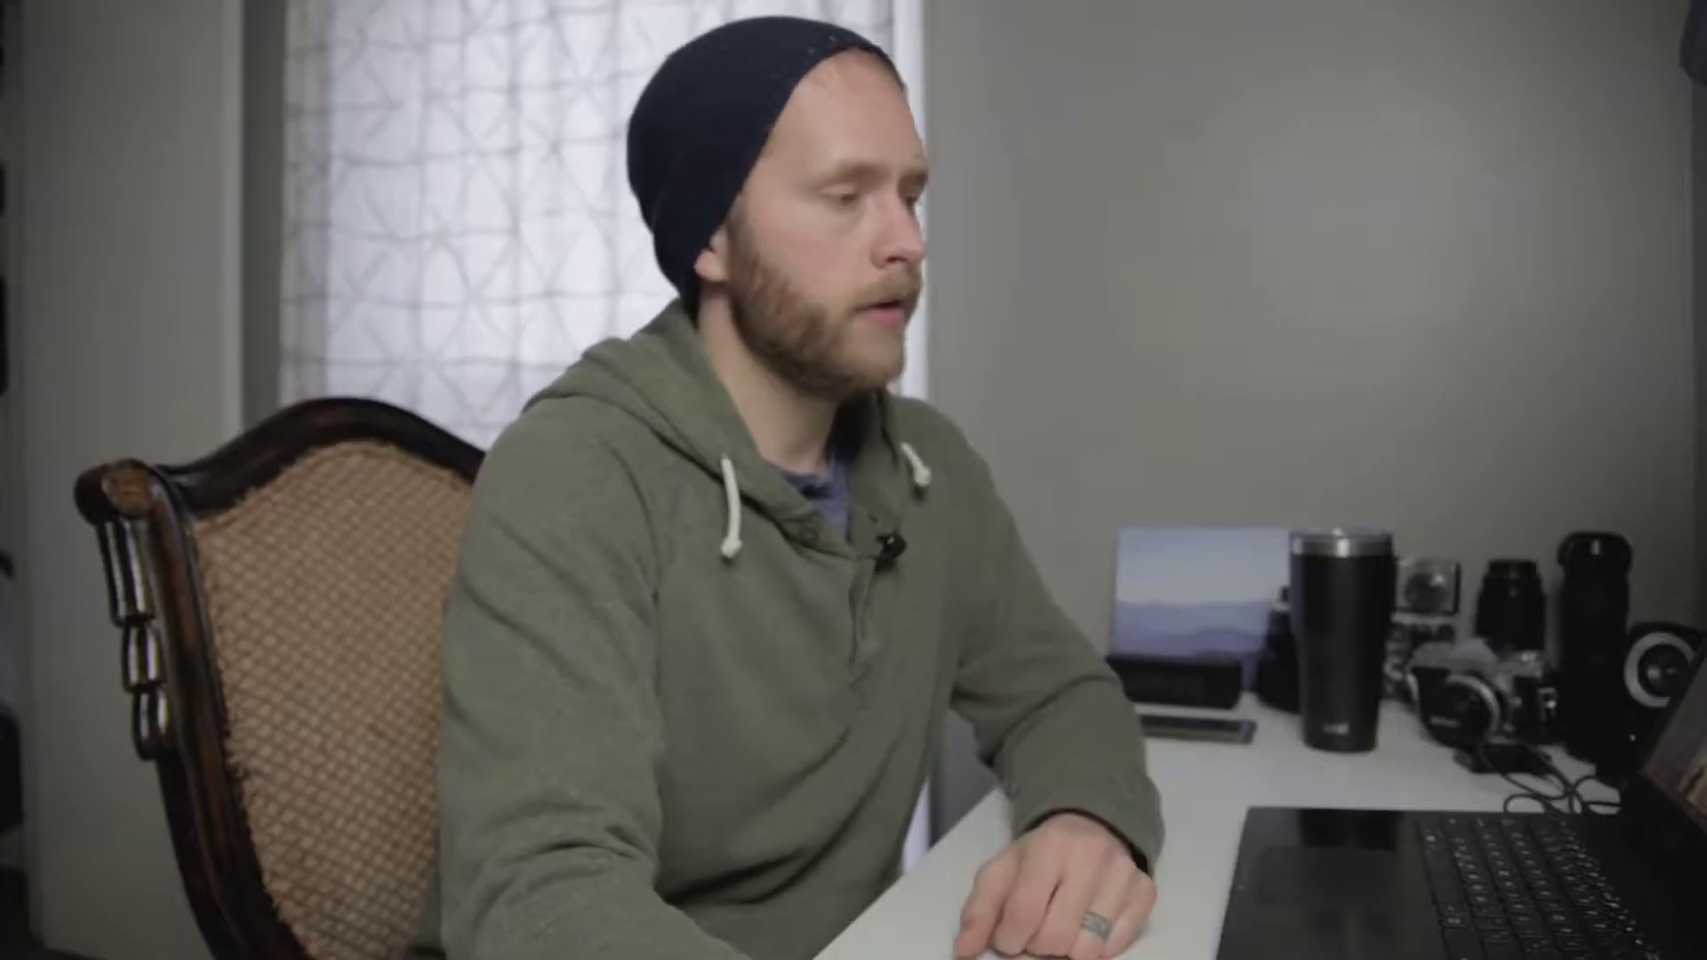